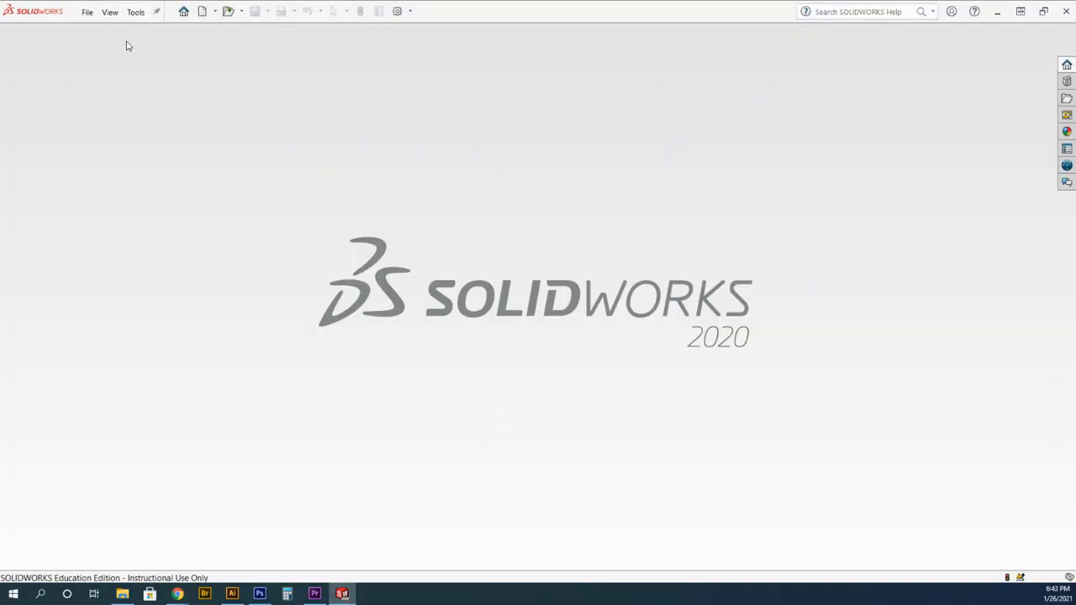
Step: Create a new part document and start a sketch on the Top Plane
left_click(87, 12)
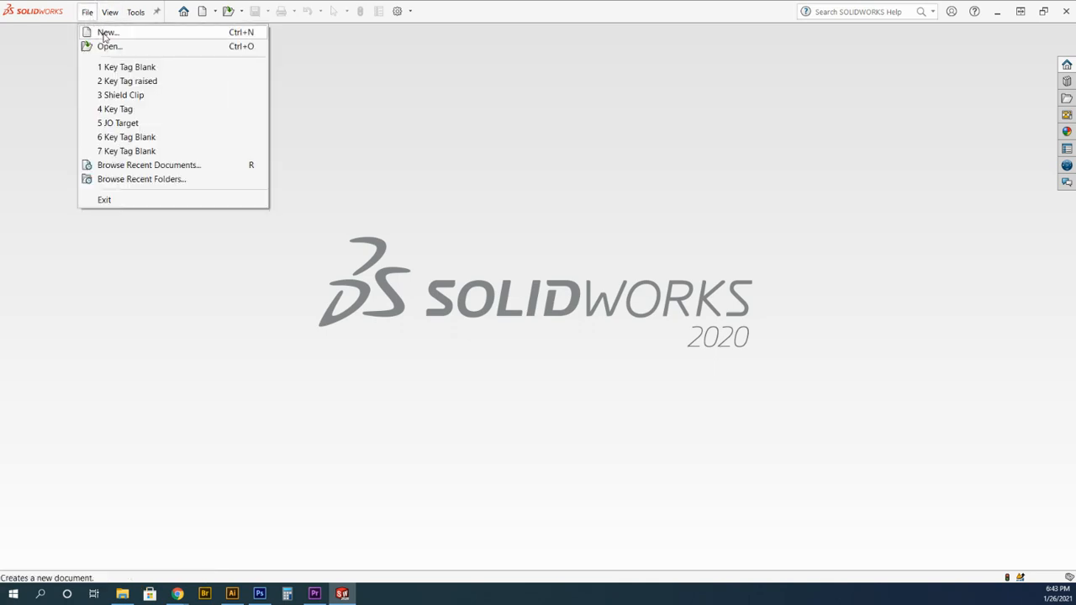
left_click(104, 33)
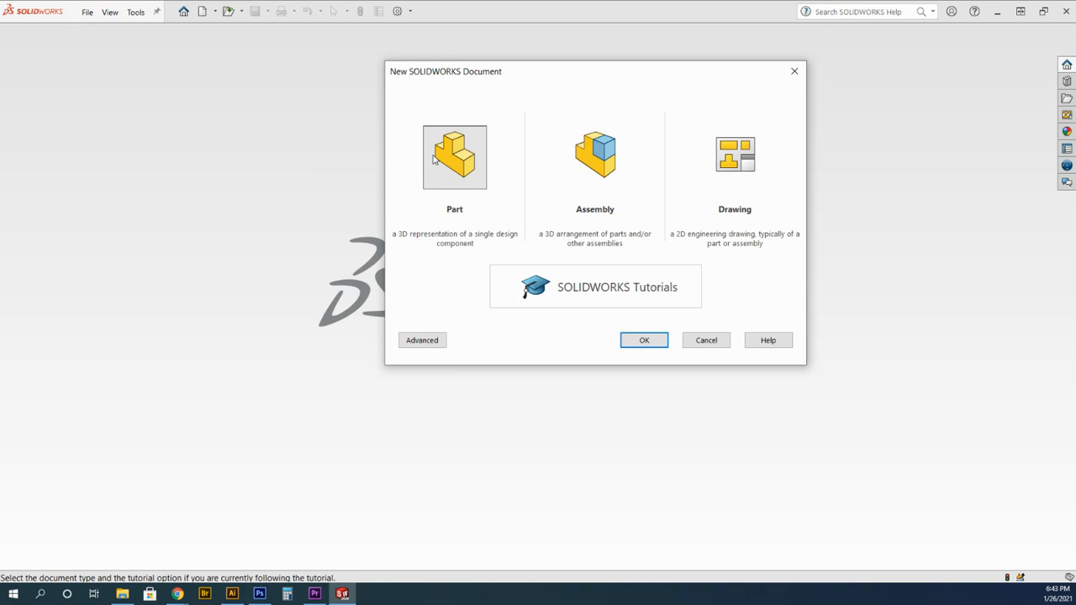
left_click(642, 341)
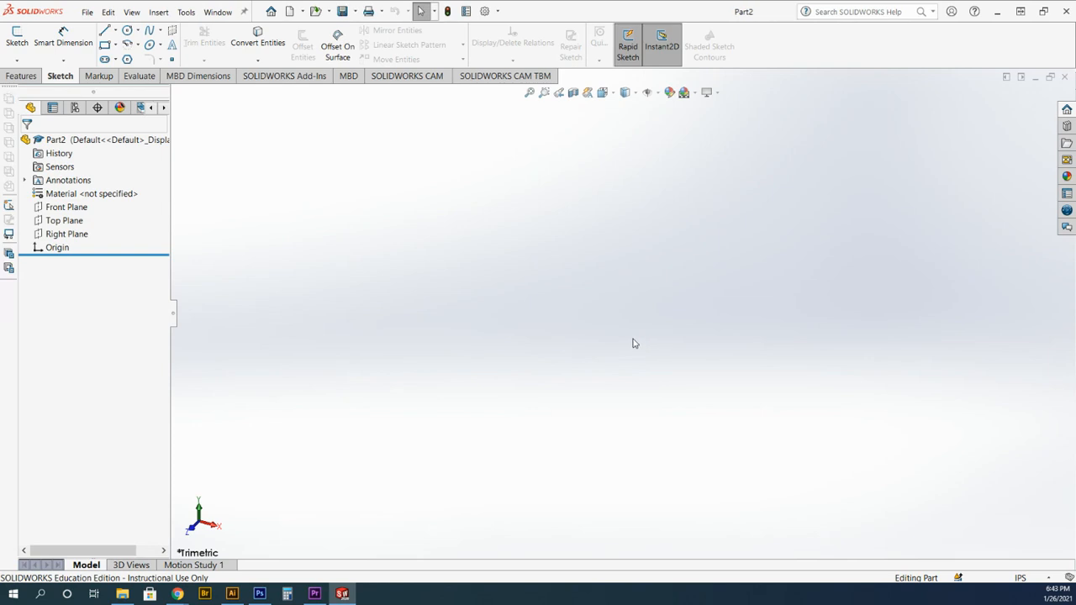
left_click(17, 37)
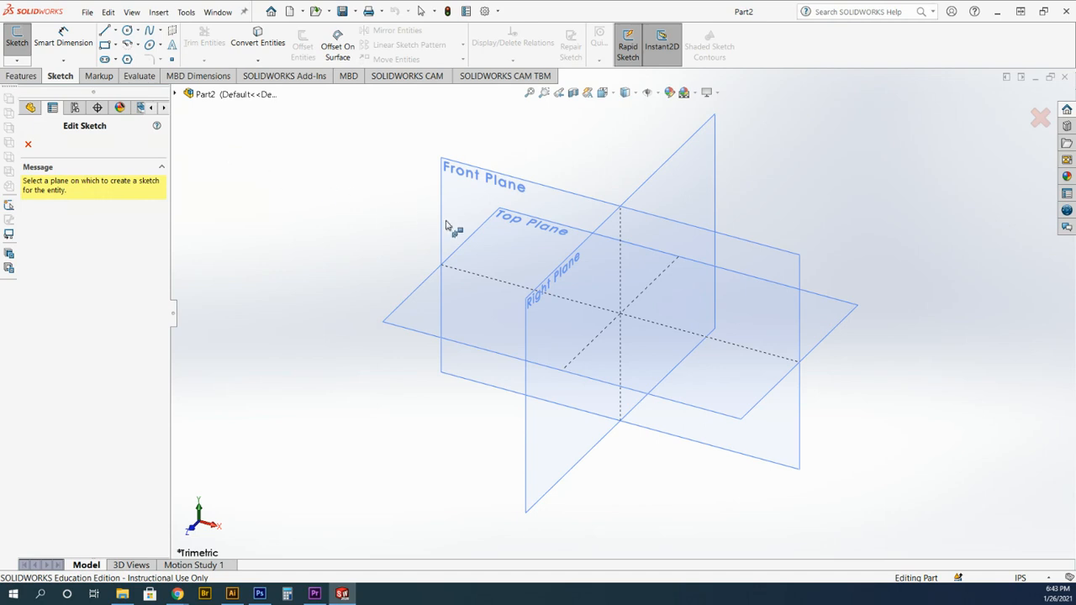
left_click(551, 222)
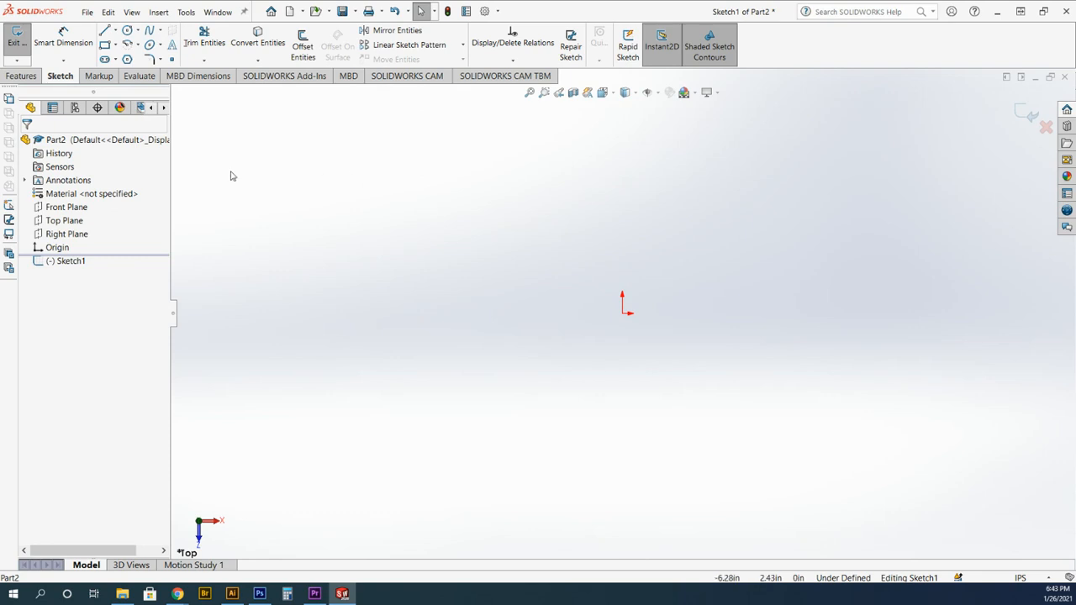
Step: Sketch a vertical centerline about 4 in long, to the right of the origin and extending above and below it
left_click(116, 31)
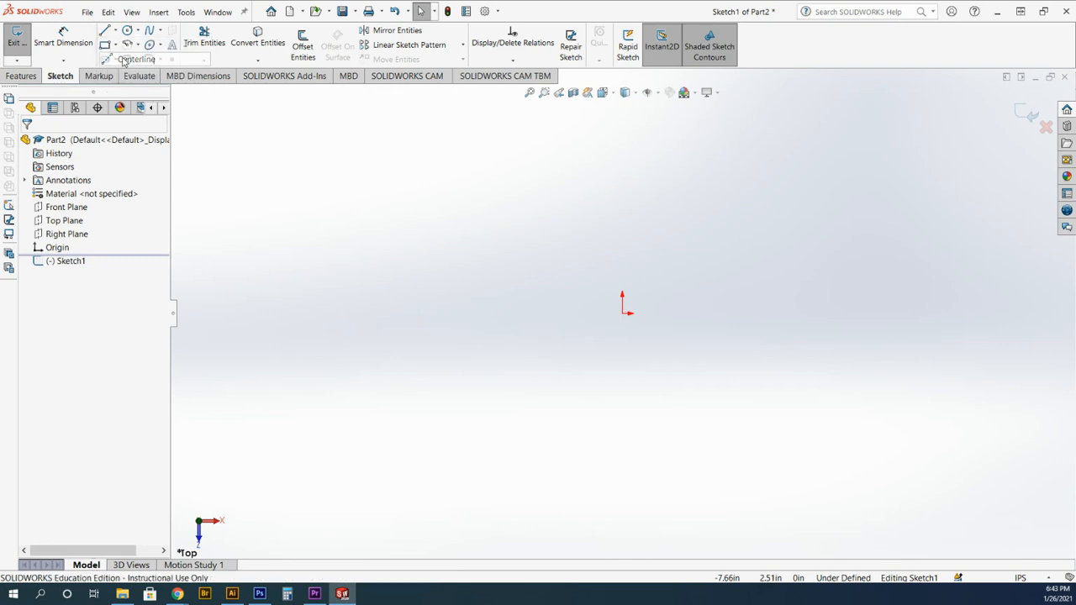
left_click(122, 60)
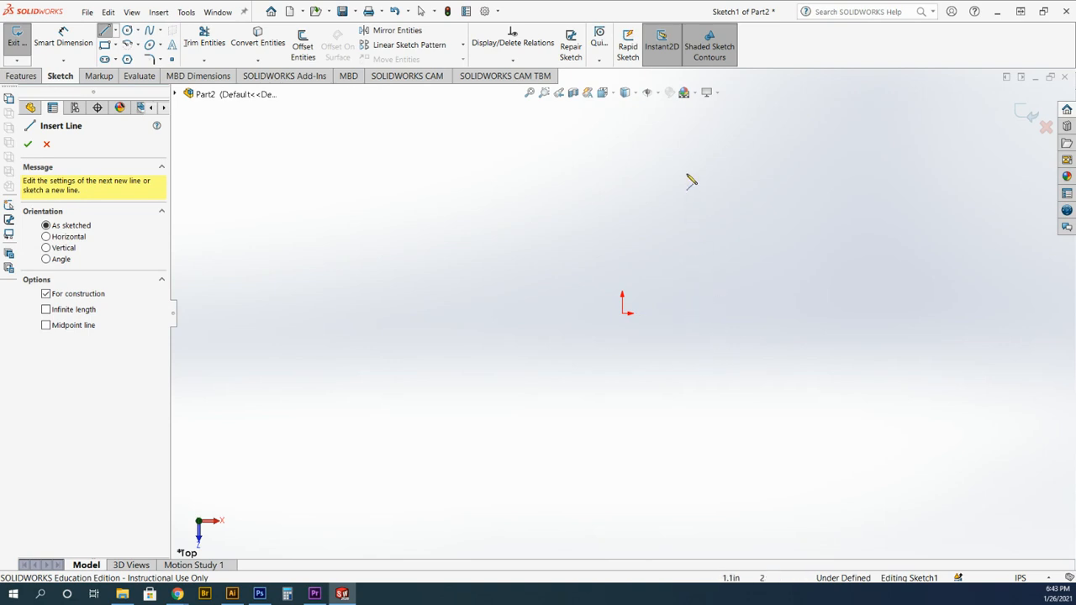
left_click(696, 152)
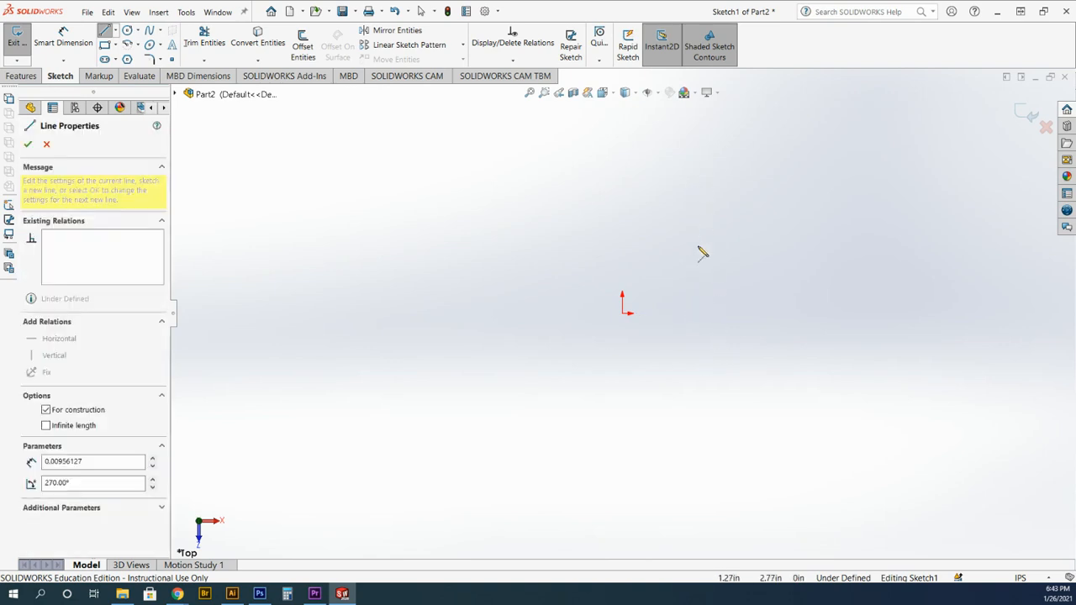
left_click(697, 384)
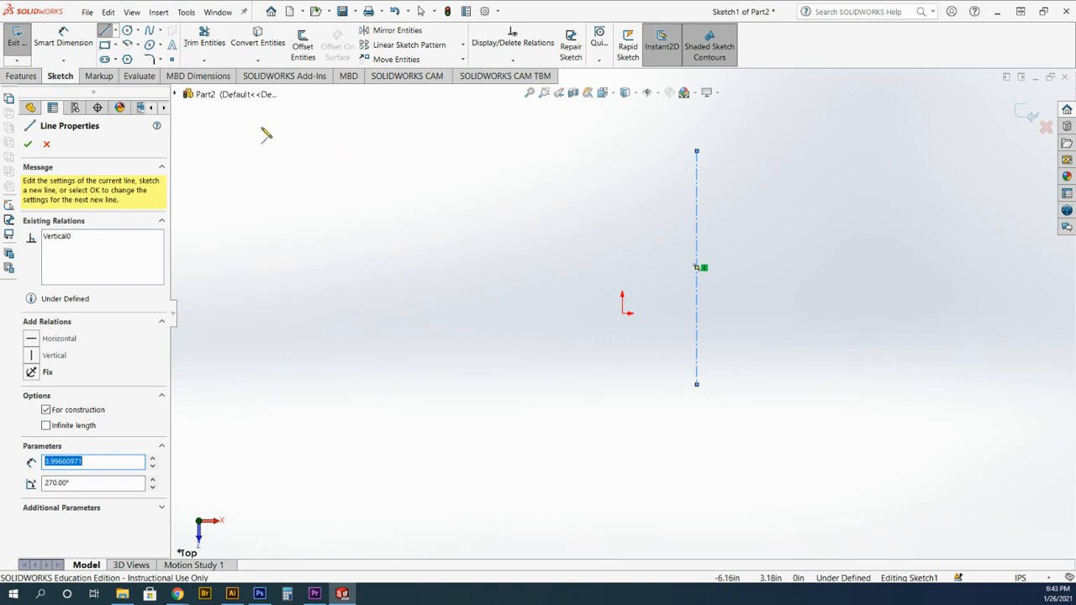
Step: Dimension the horizontal distance between the origin and the vertical centerline as 1 in
left_click(63, 32)
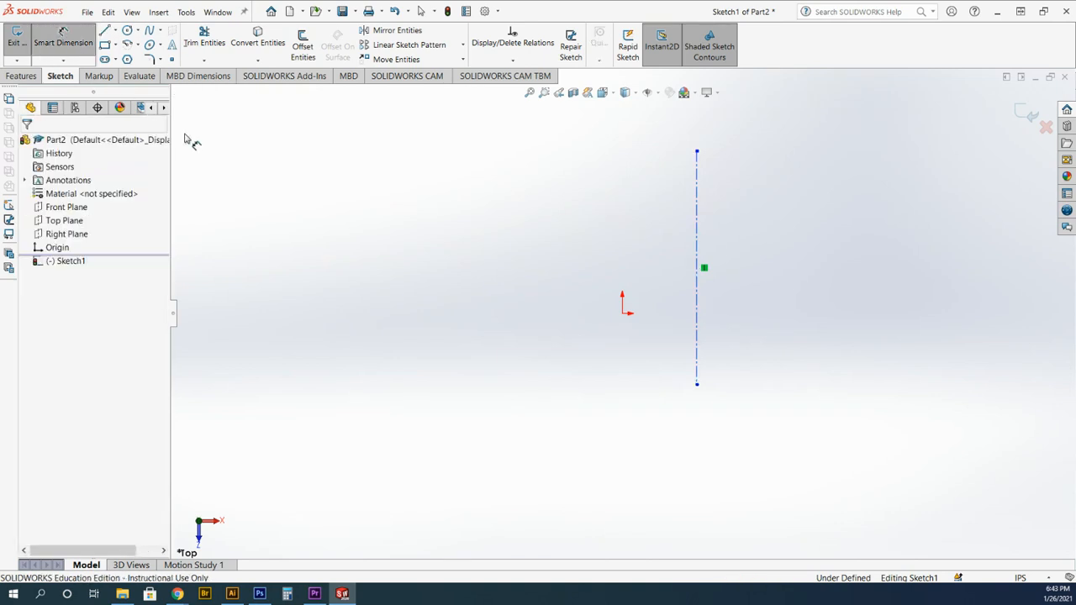
left_click(696, 313)
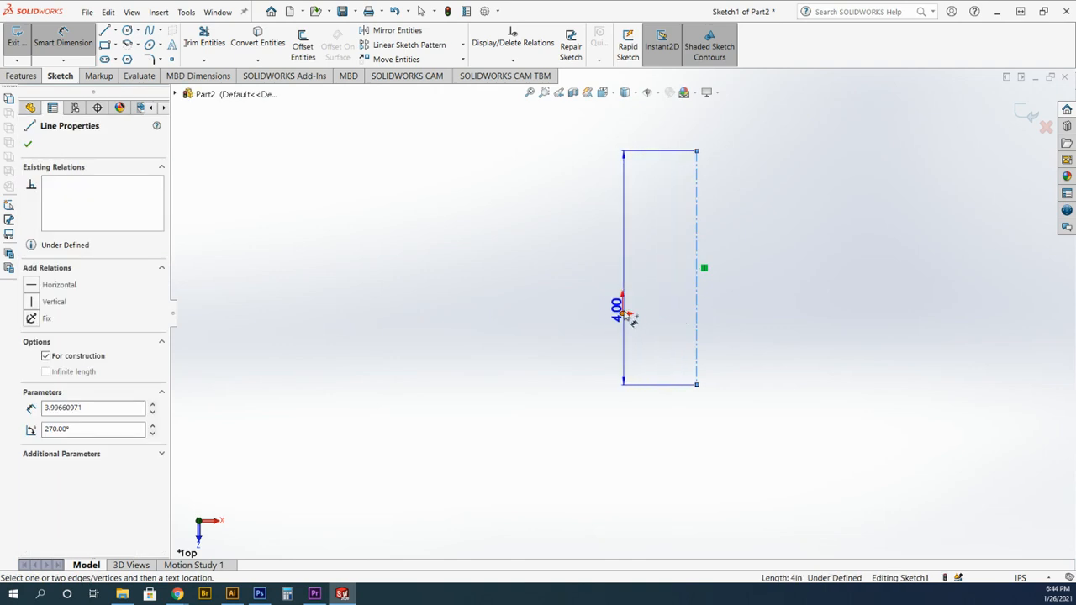
left_click(623, 314)
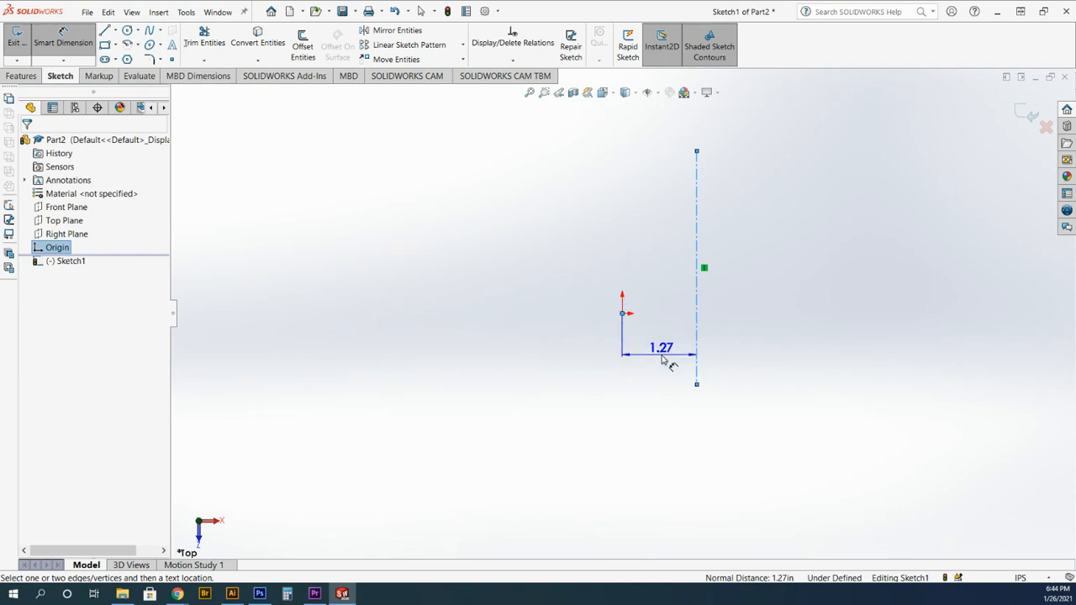
left_click(663, 357)
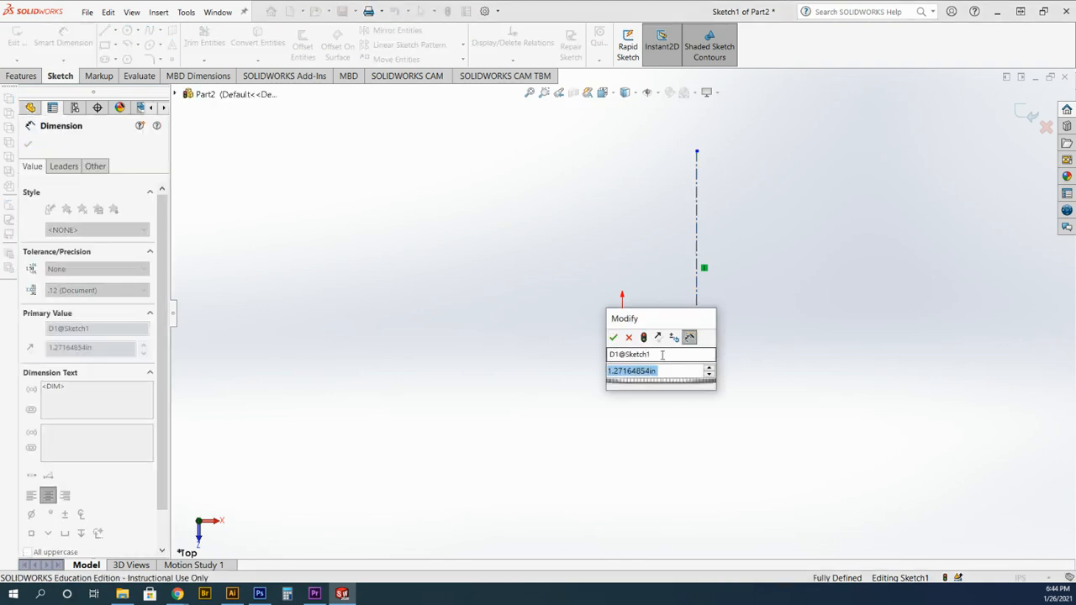
type("1")
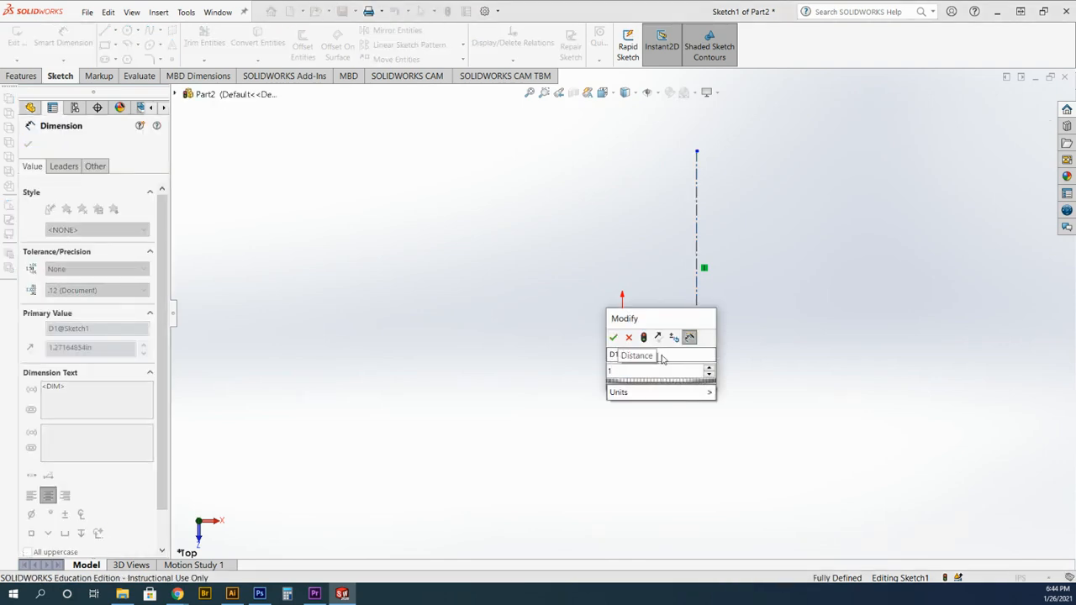
key("Return")
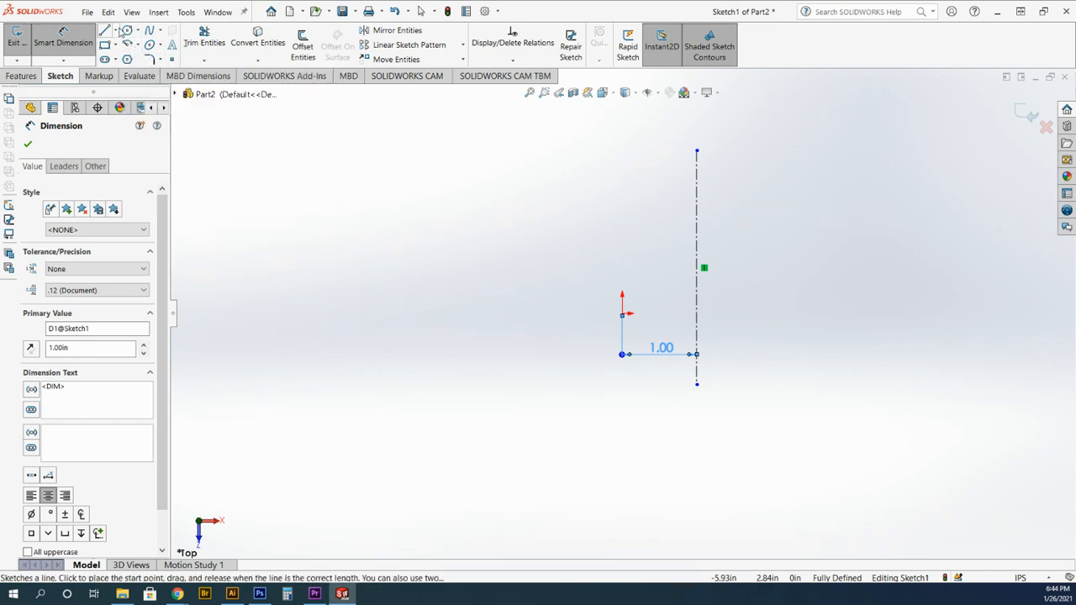
Step: Sketch a circle with a radius of about 1.12 in centred on the centerline's midpoint
left_click(127, 31)
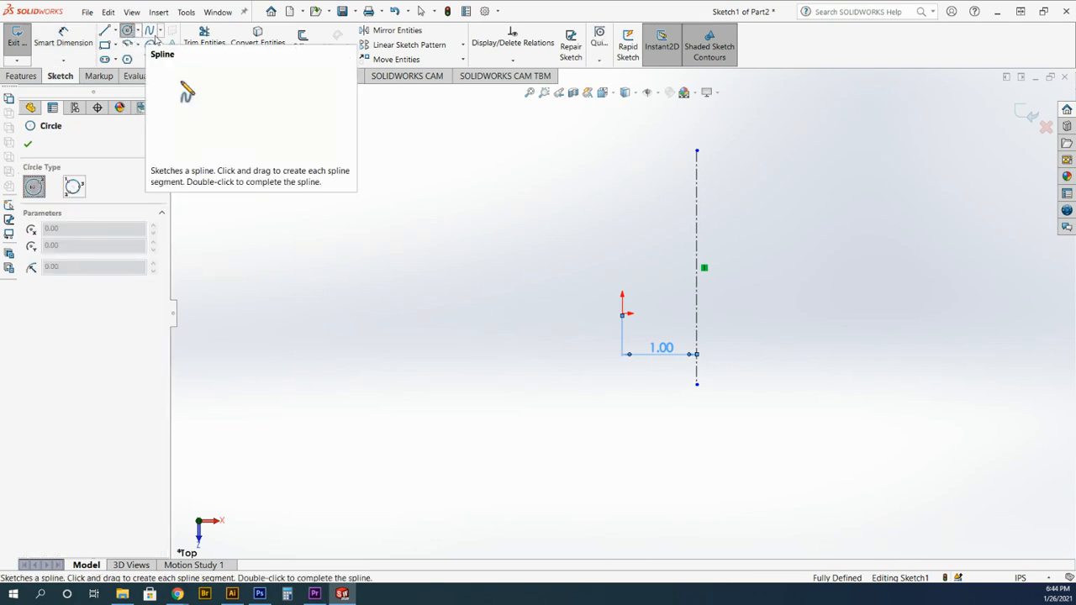
left_click(696, 267)
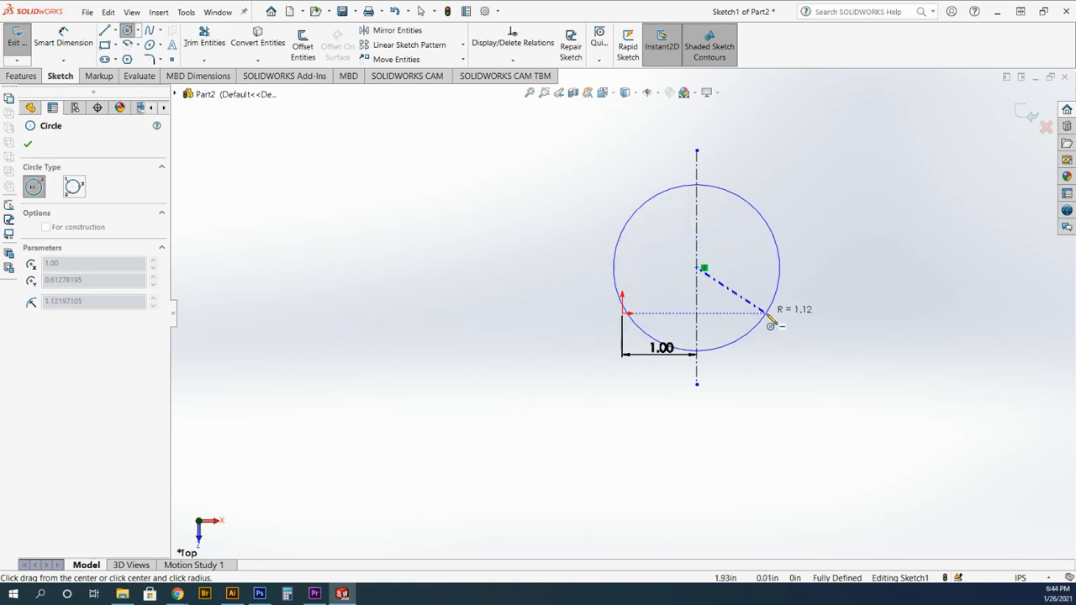
left_click(768, 318)
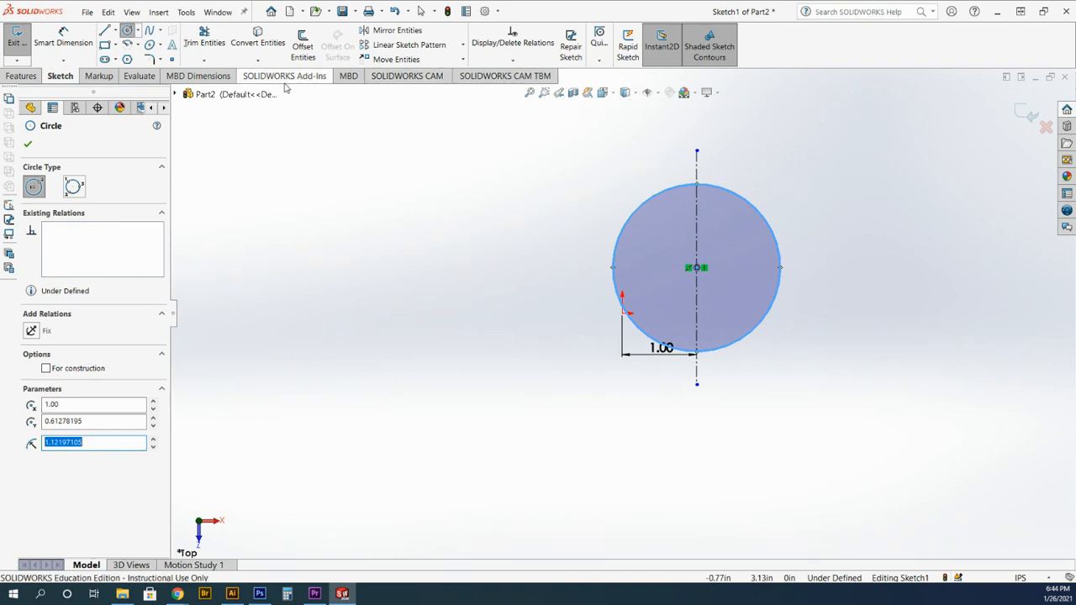
Step: Dimension the circle's diameter as 2 in
left_click(64, 32)
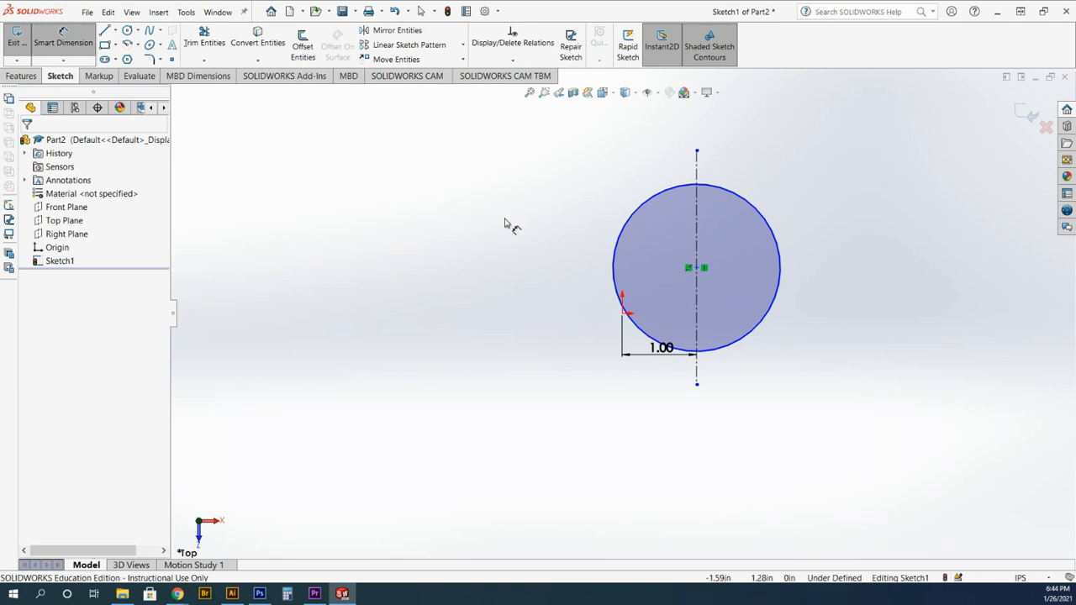
left_click(623, 236)
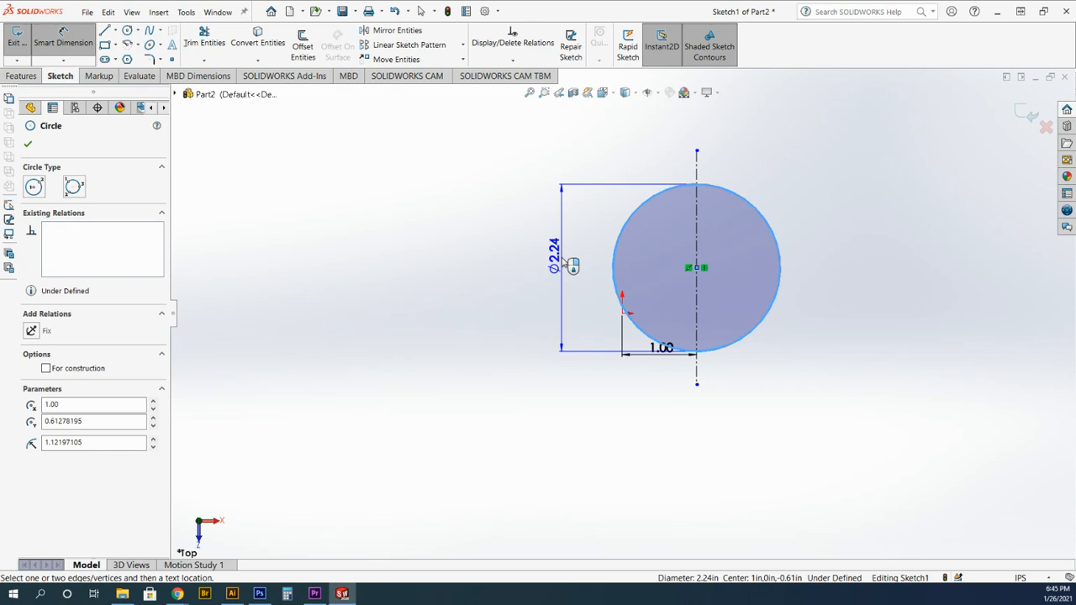
left_click(557, 256)
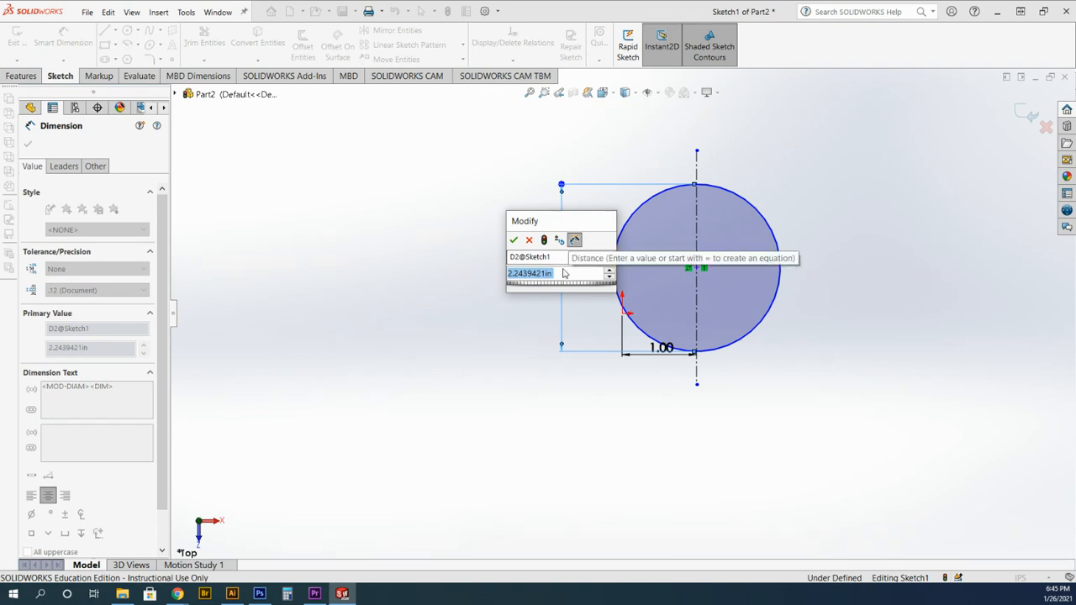
type("2")
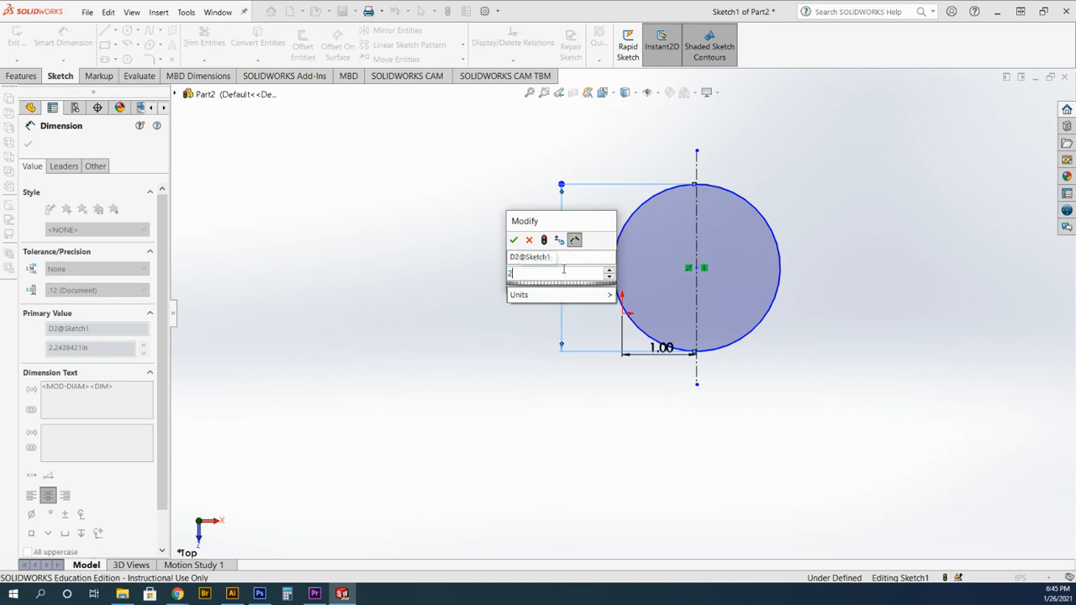
key("Return")
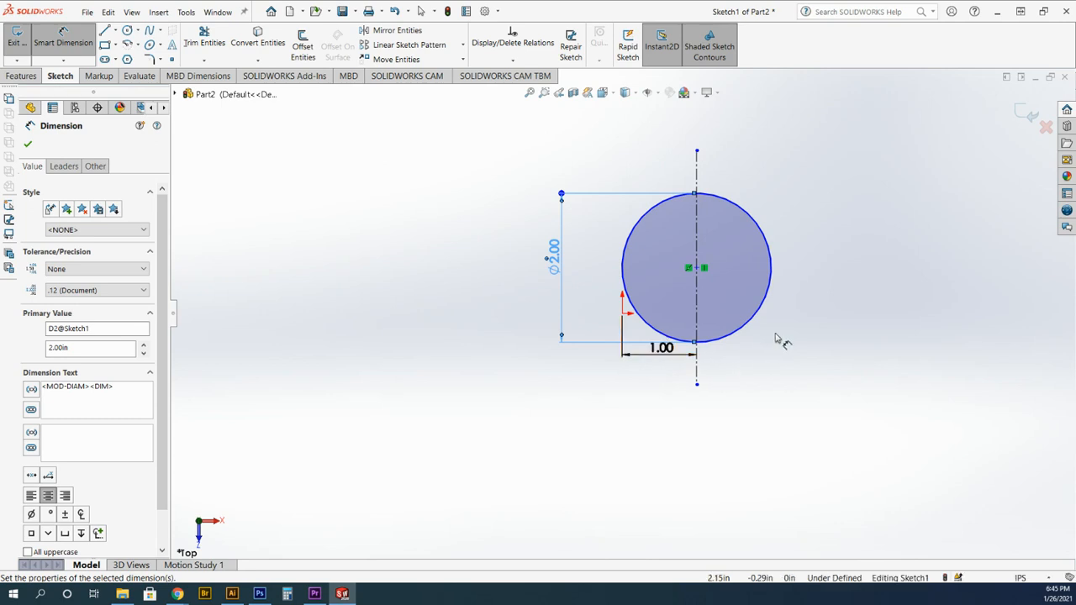
Step: Dimension the vertical distance between the circle's centre and the origin as 1 in
left_click(698, 269)
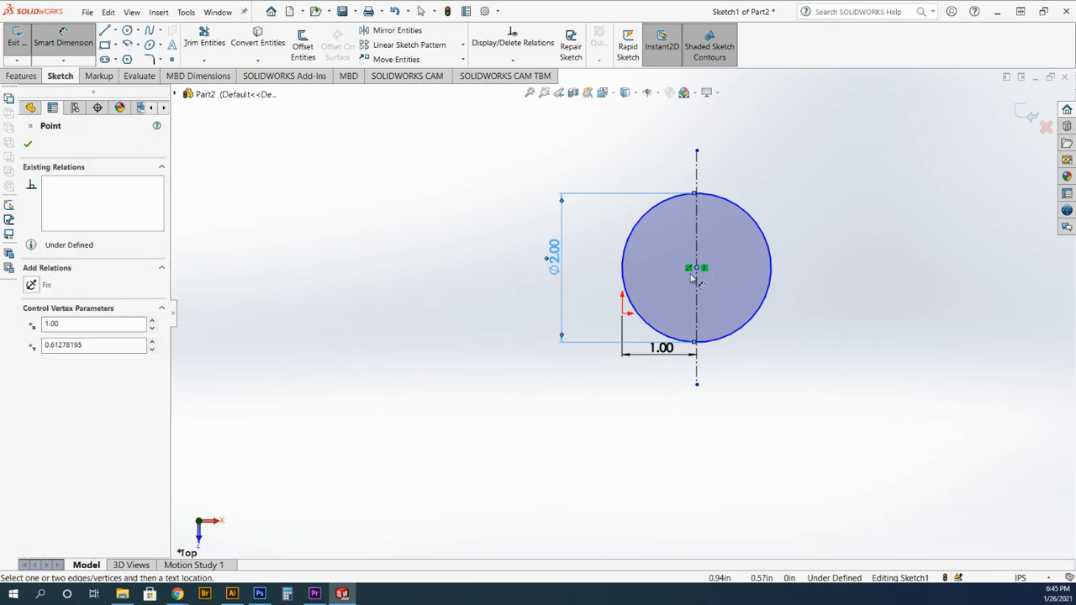
left_click(626, 317)
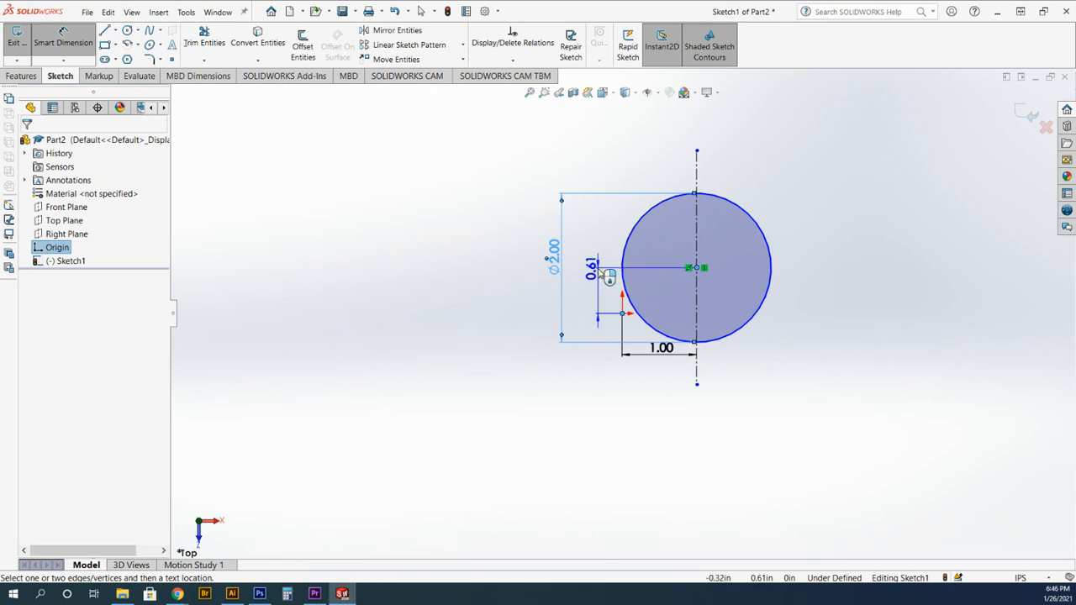
left_click(594, 271)
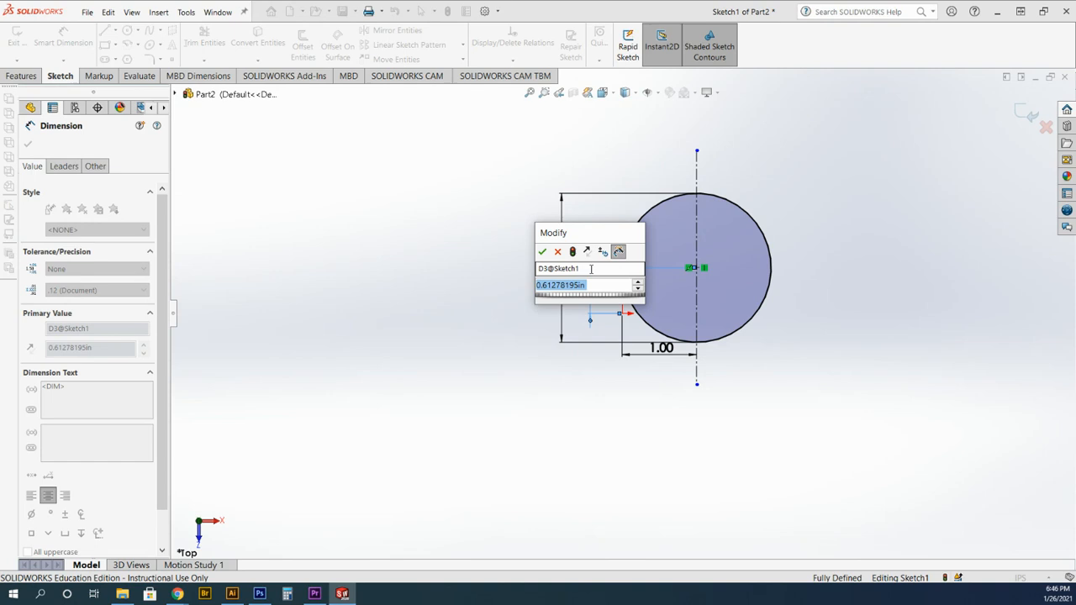
type("1")
key("Return")
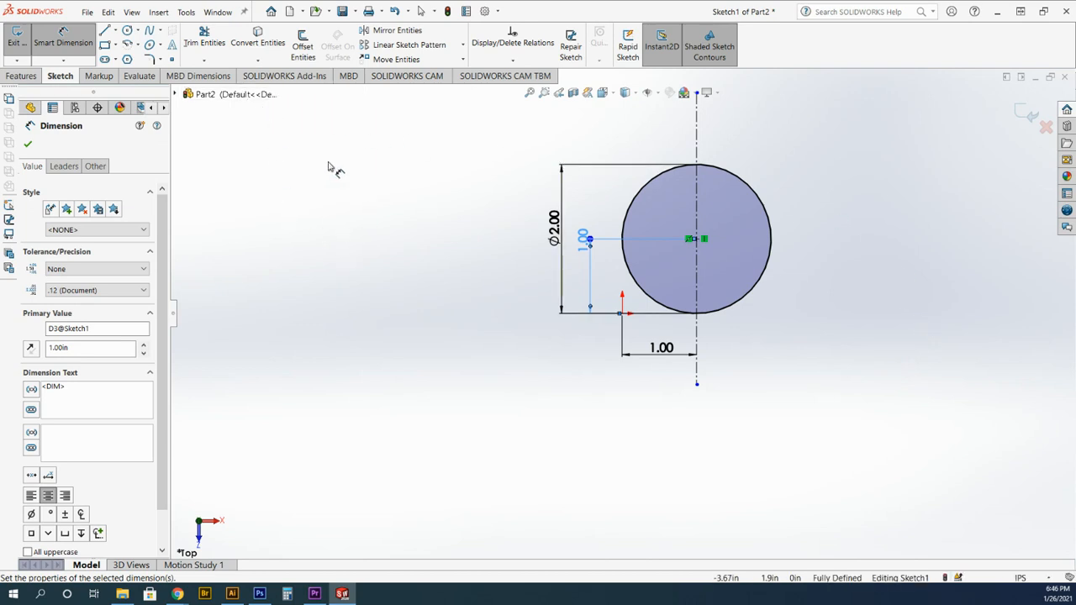
Step: Exit the sketch and extrude the circle as a blind boss 0.25 in deep
left_click(16, 37)
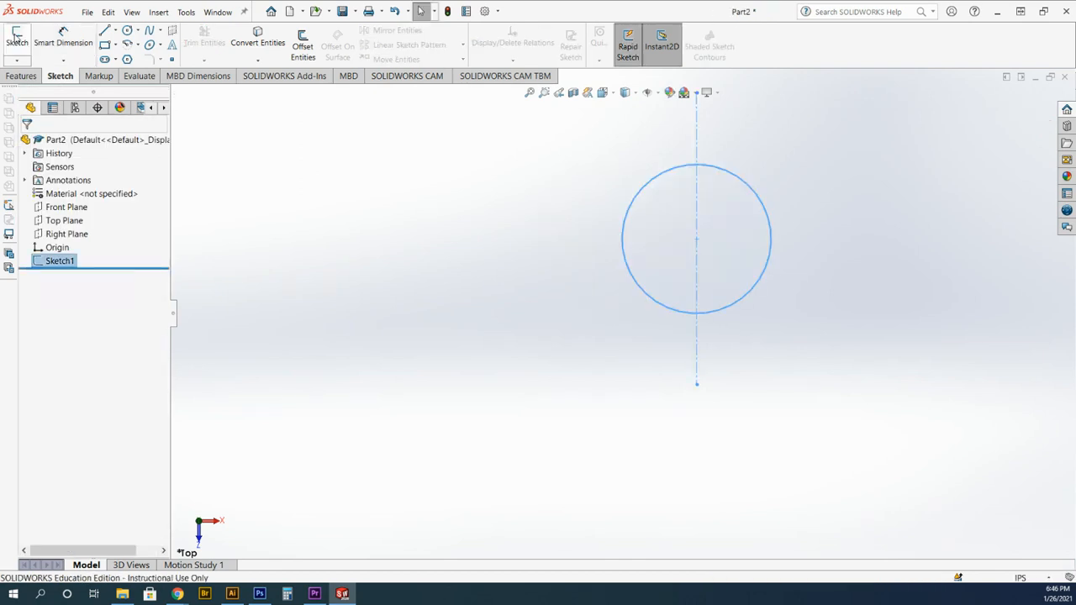
left_click(20, 76)
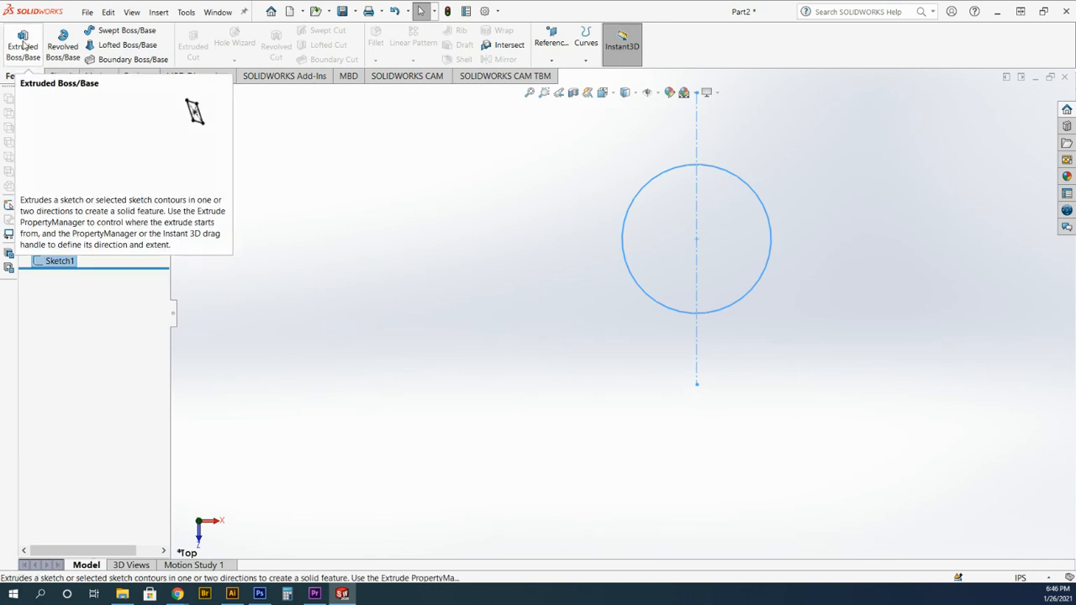
left_click(22, 38)
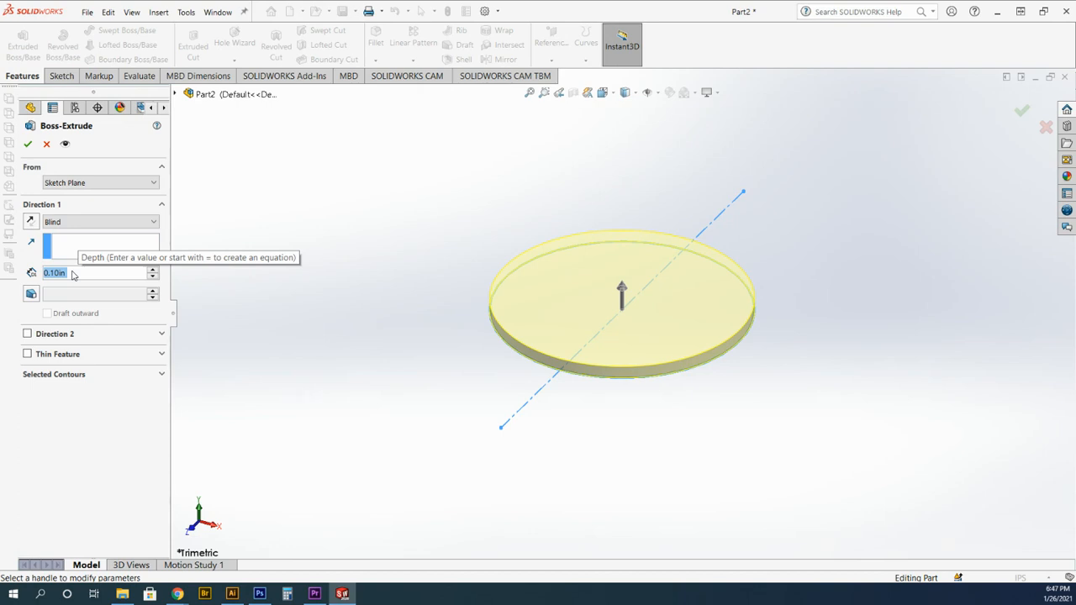
type(".25")
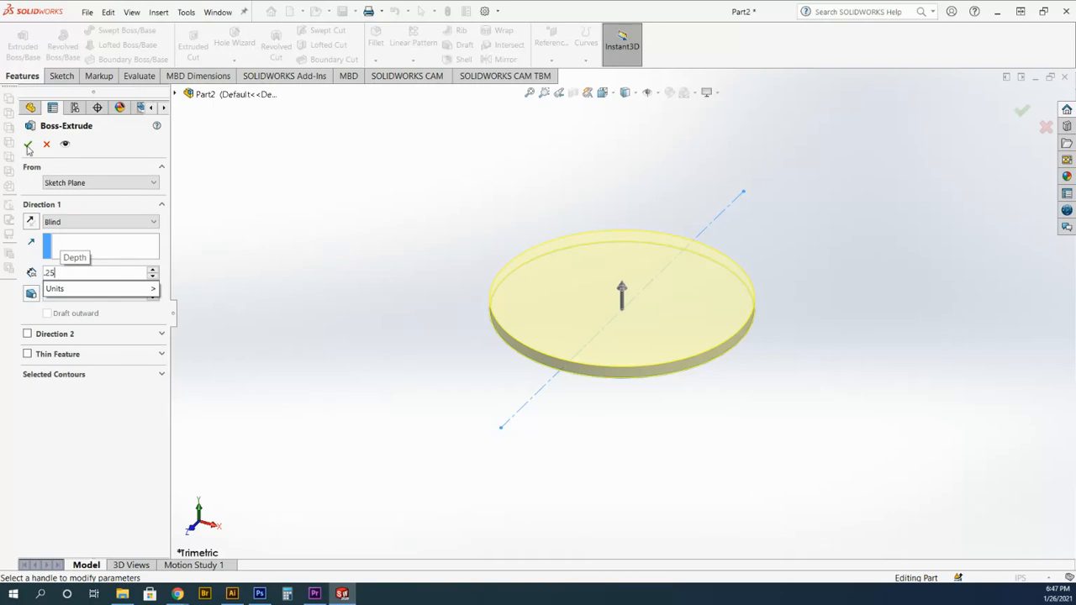
key("Return")
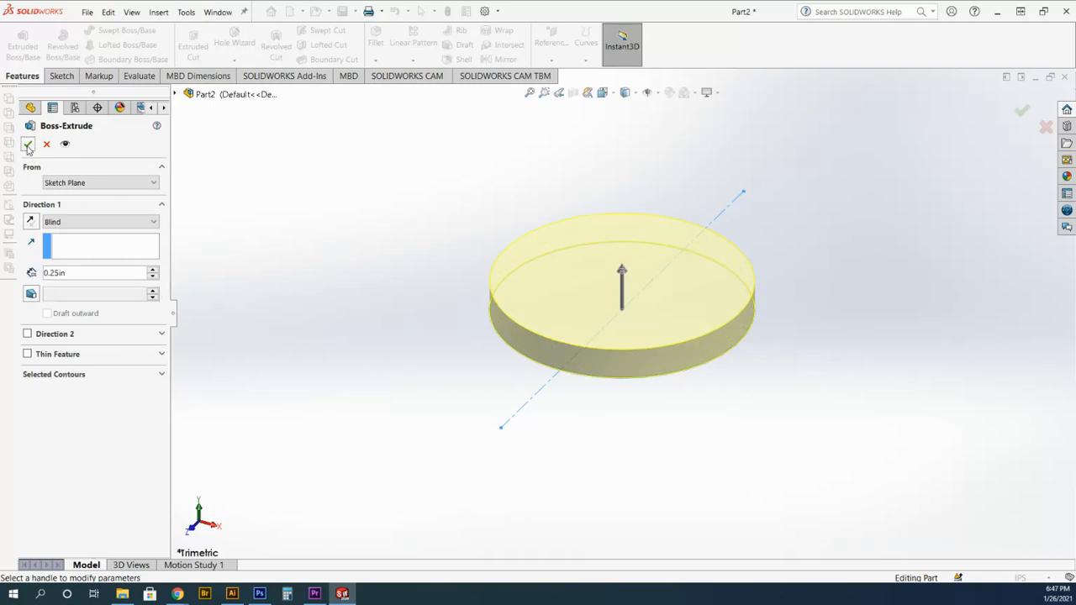
left_click(28, 145)
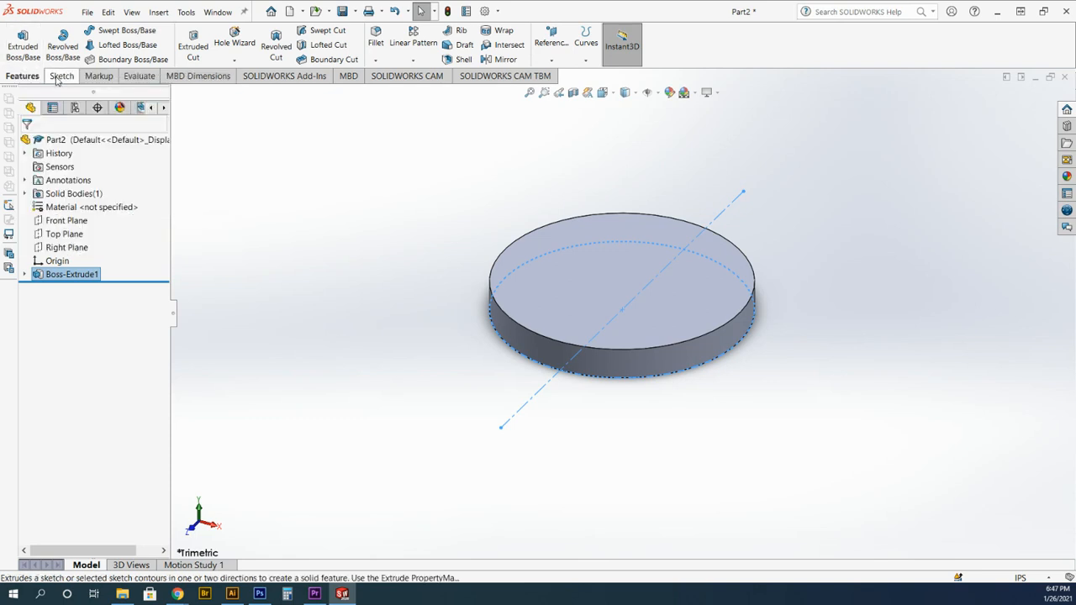
Step: On the disc's top face, sketch a vertical centerline about 2.09 in long from the upper edge through the centre, past the lower edge
left_click(598, 289)
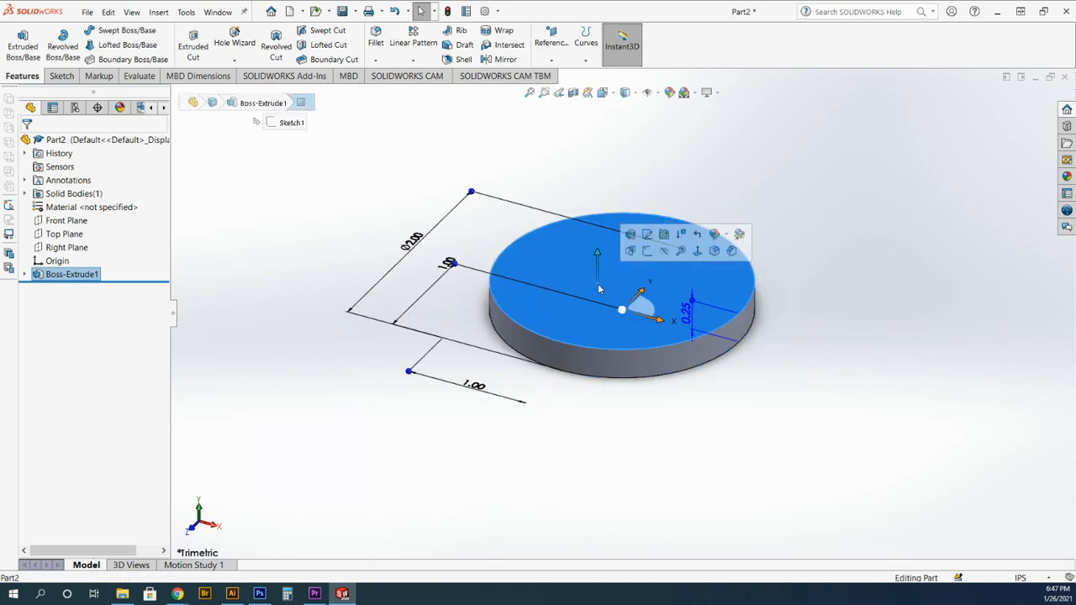
left_click(60, 76)
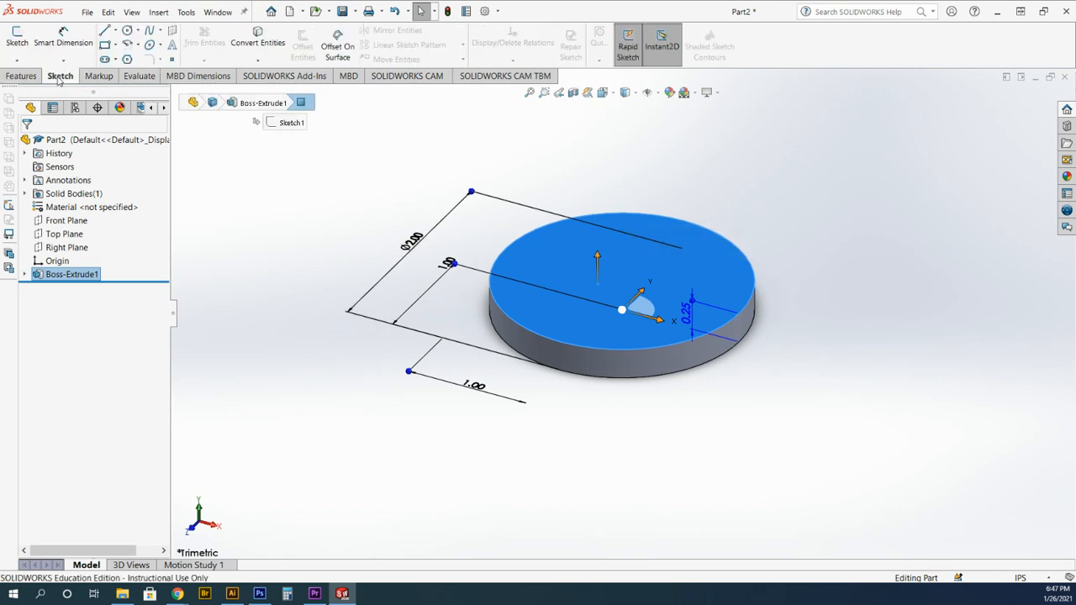
left_click(616, 99)
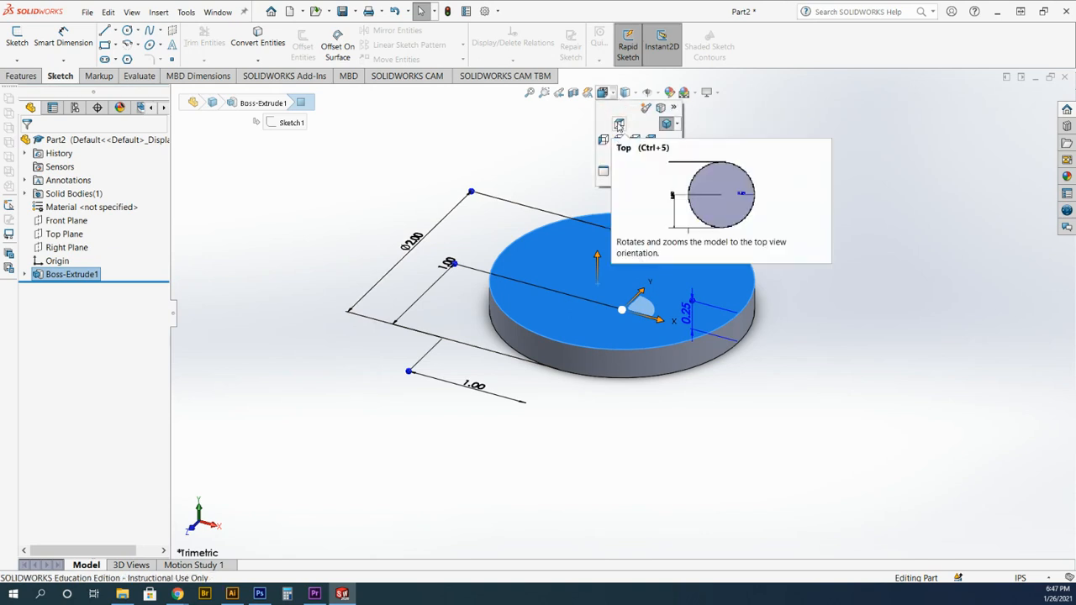
left_click(619, 124)
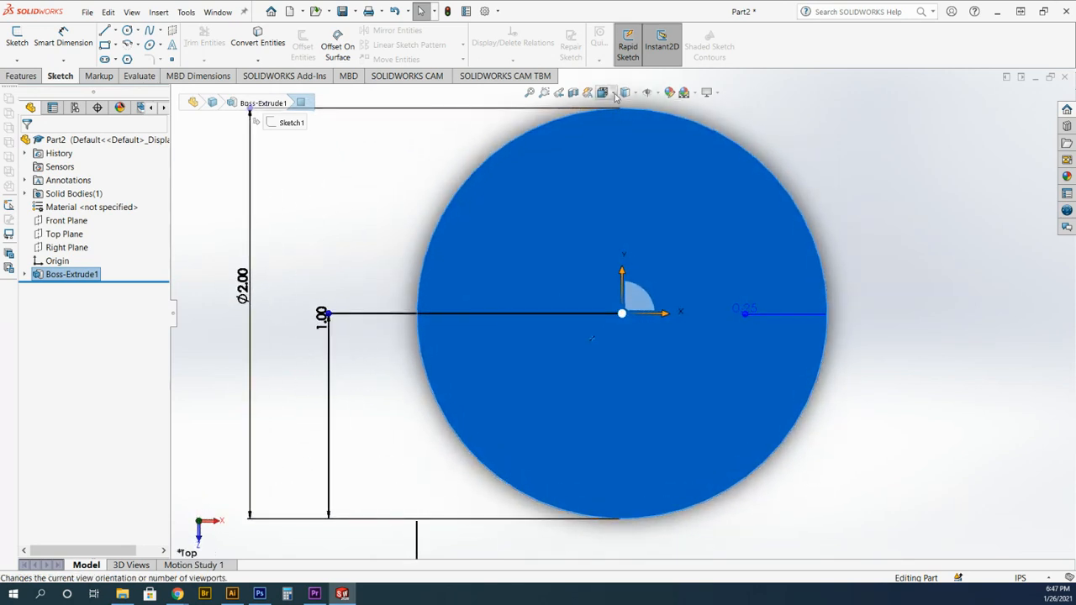
left_click(615, 94)
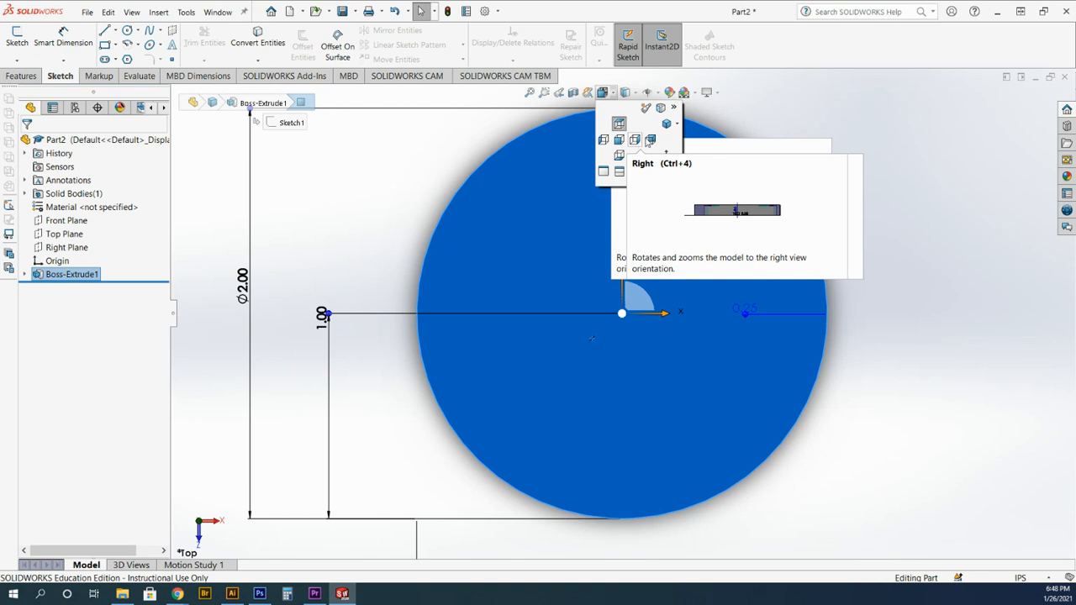
left_click(678, 125)
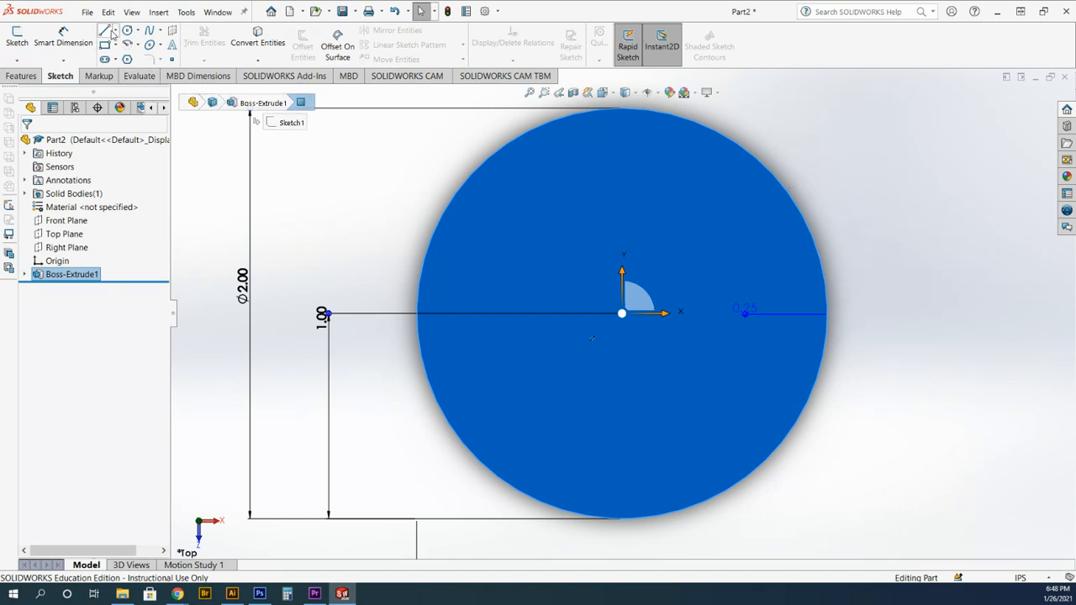
left_click(116, 32)
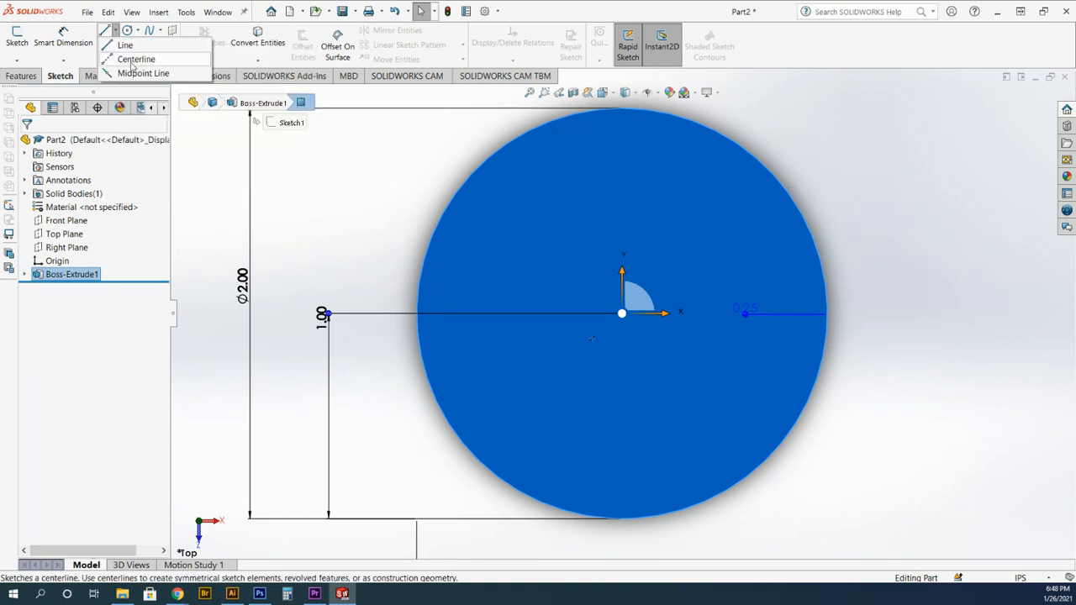
left_click(130, 64)
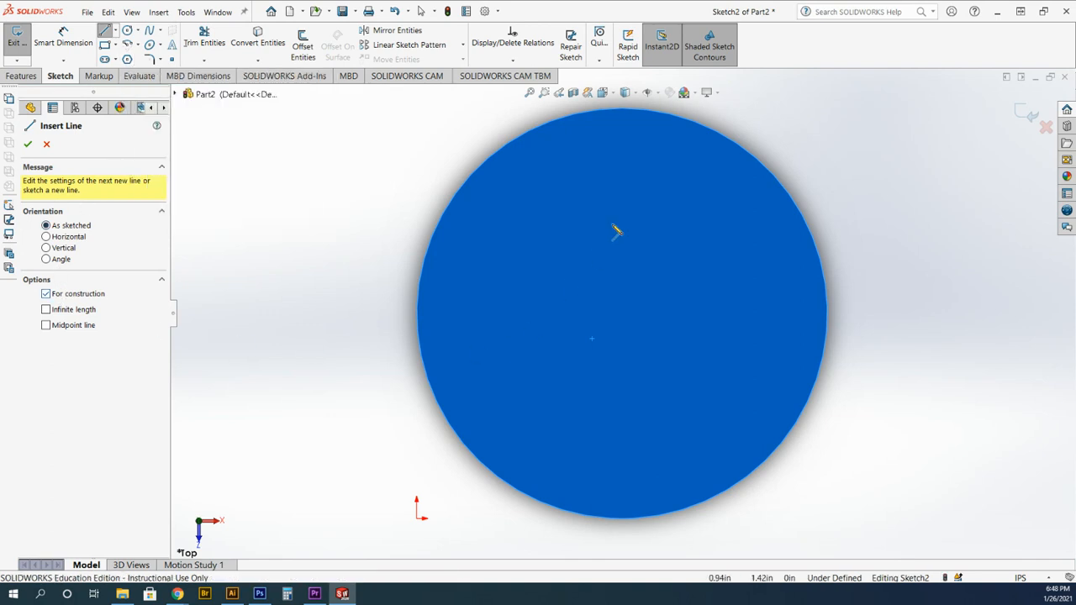
mouse_move(627, 112)
left_click(623, 110)
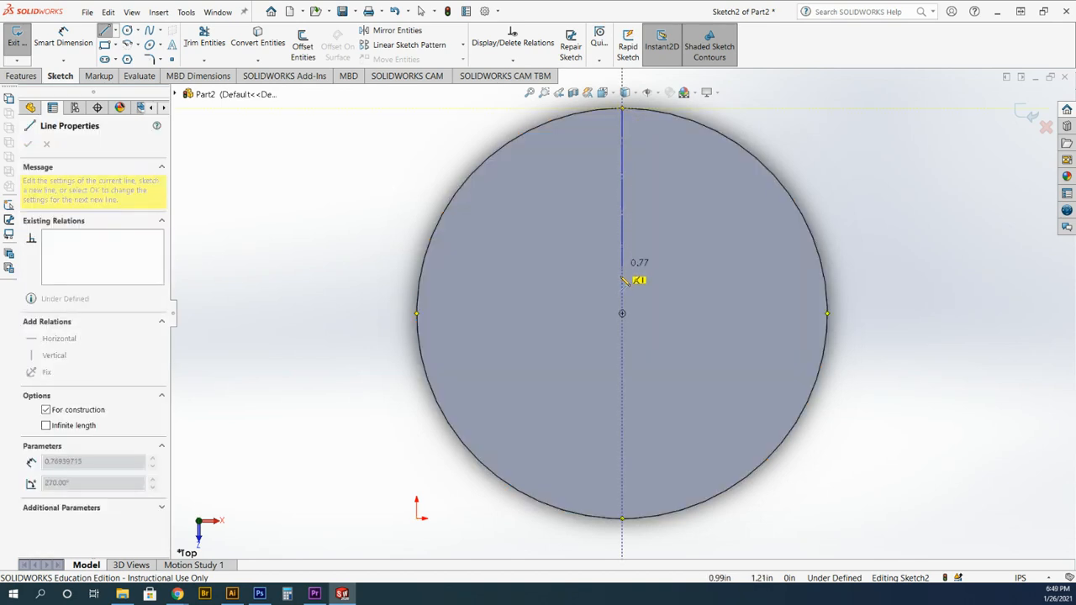
left_click(622, 535)
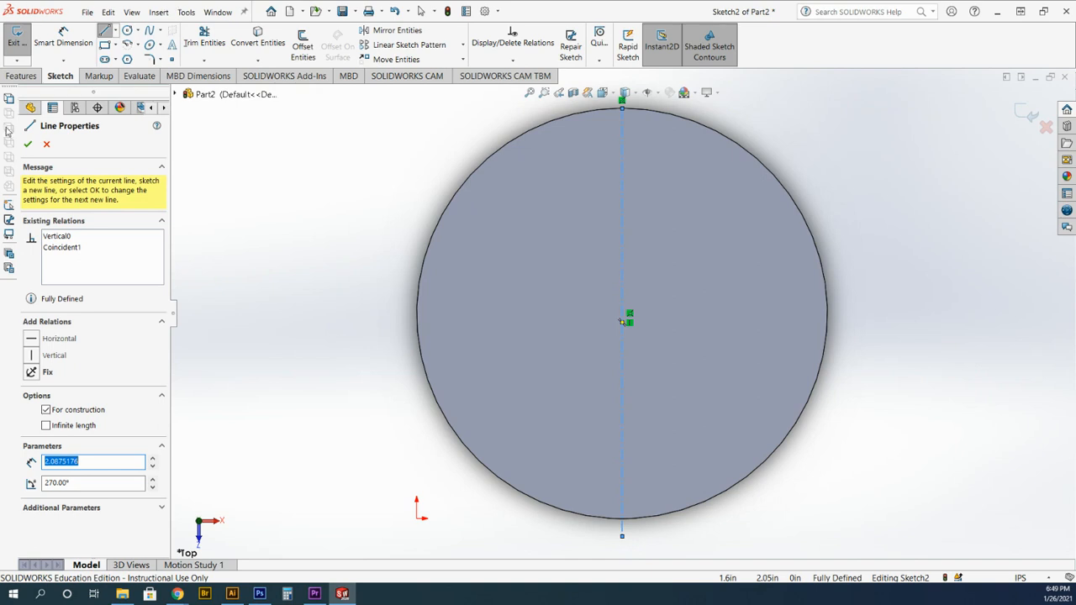
left_click(29, 146)
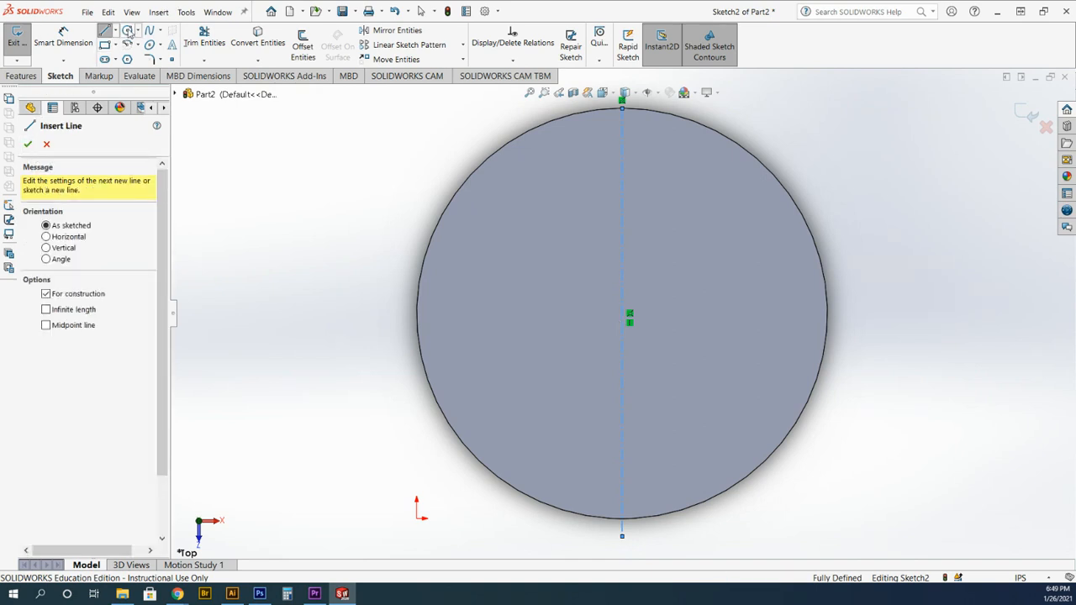
Step: Sketch a circle with a radius of about 0.13 in centred on the centerline near the disc's upper edge
left_click(127, 31)
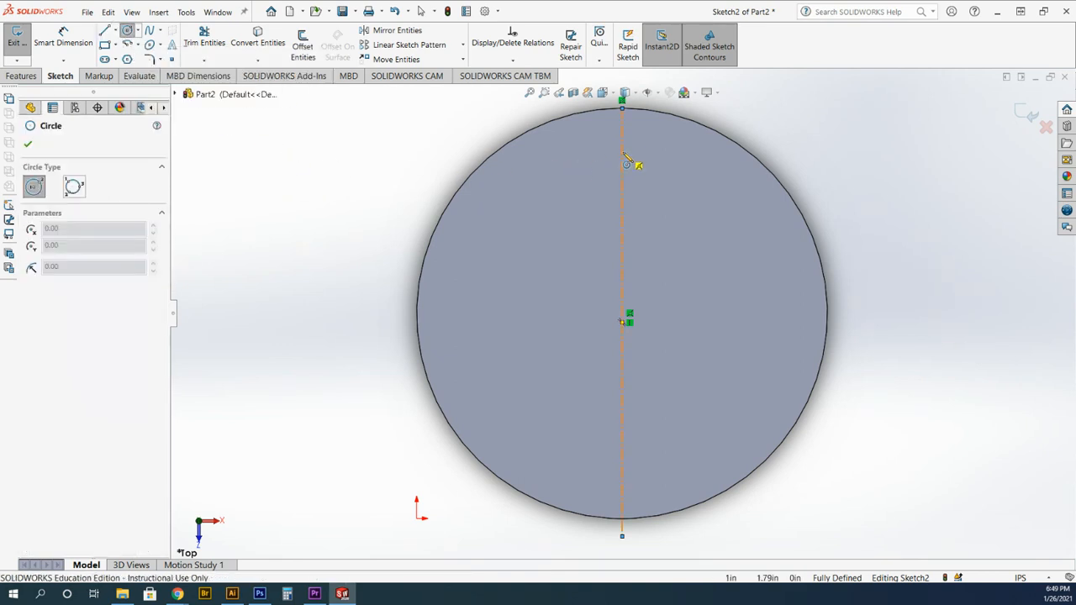
left_click(622, 152)
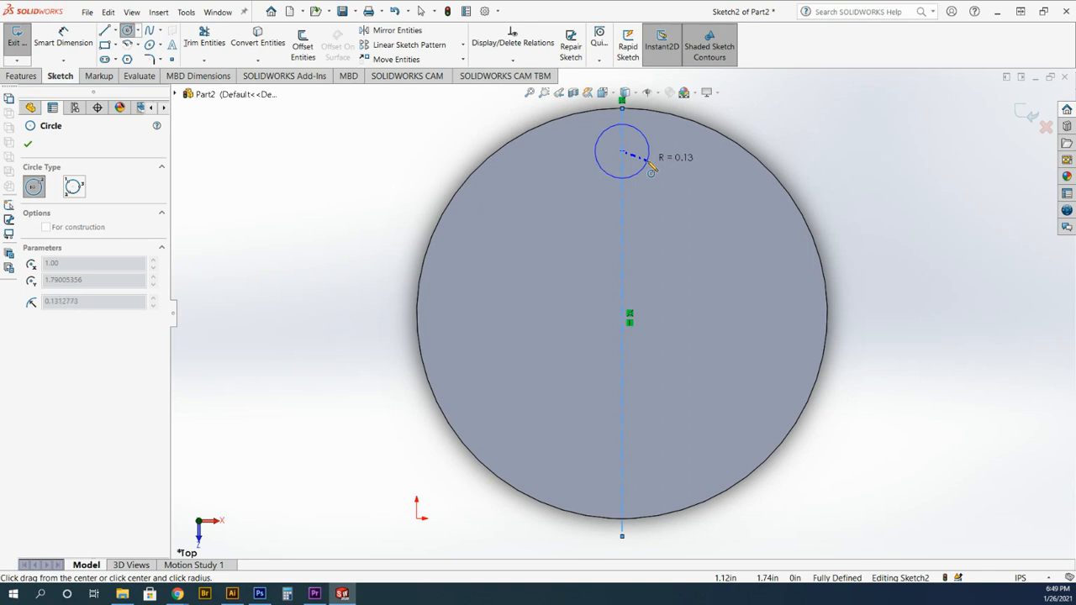
left_click(651, 168)
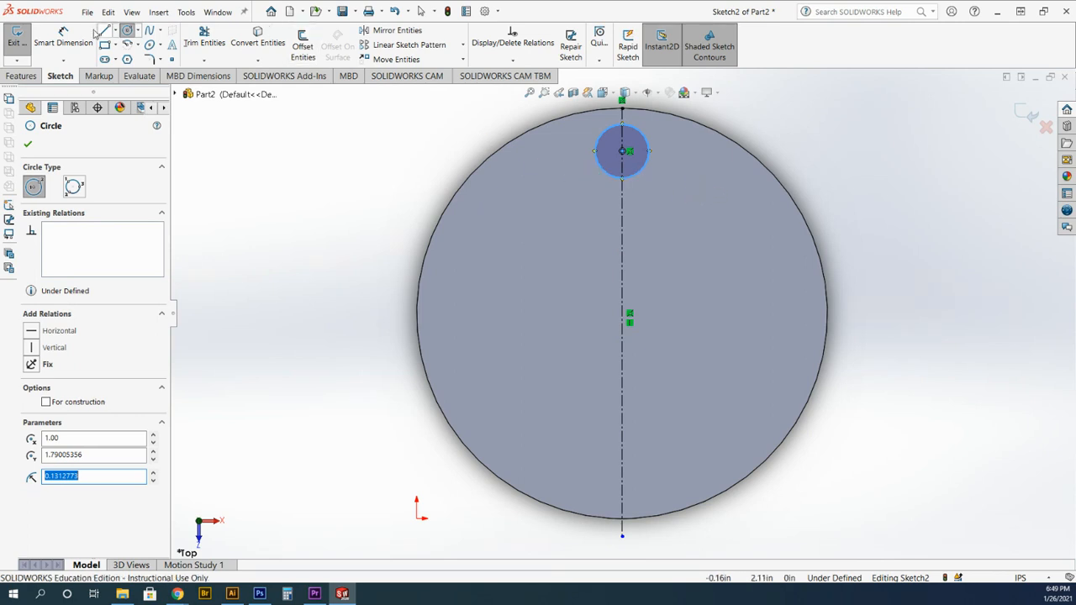
Step: Dimension the small circle's diameter as 0.25 in
left_click(65, 34)
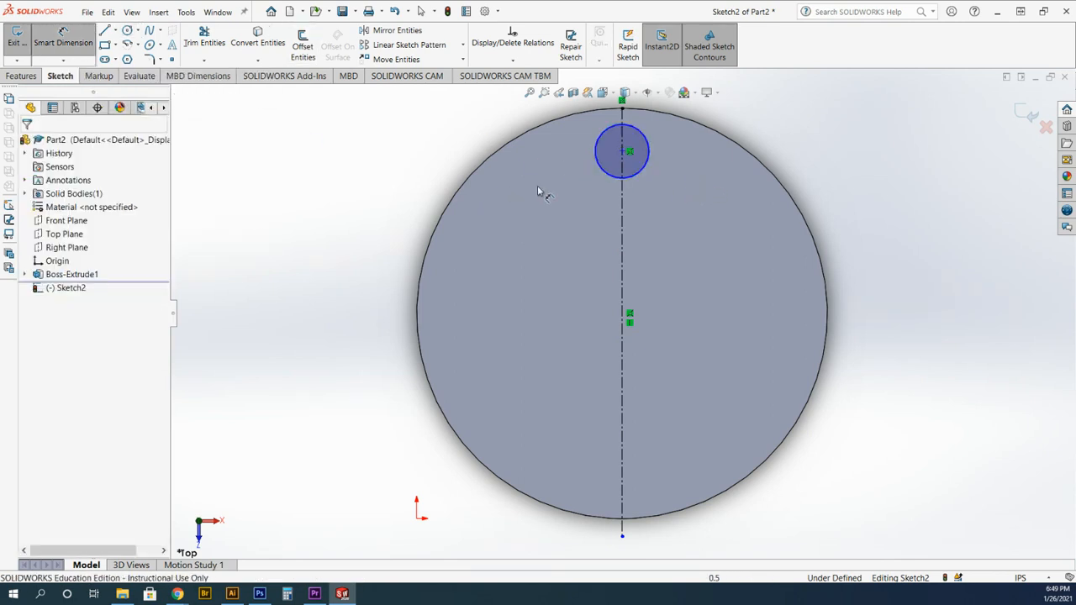
left_click(601, 164)
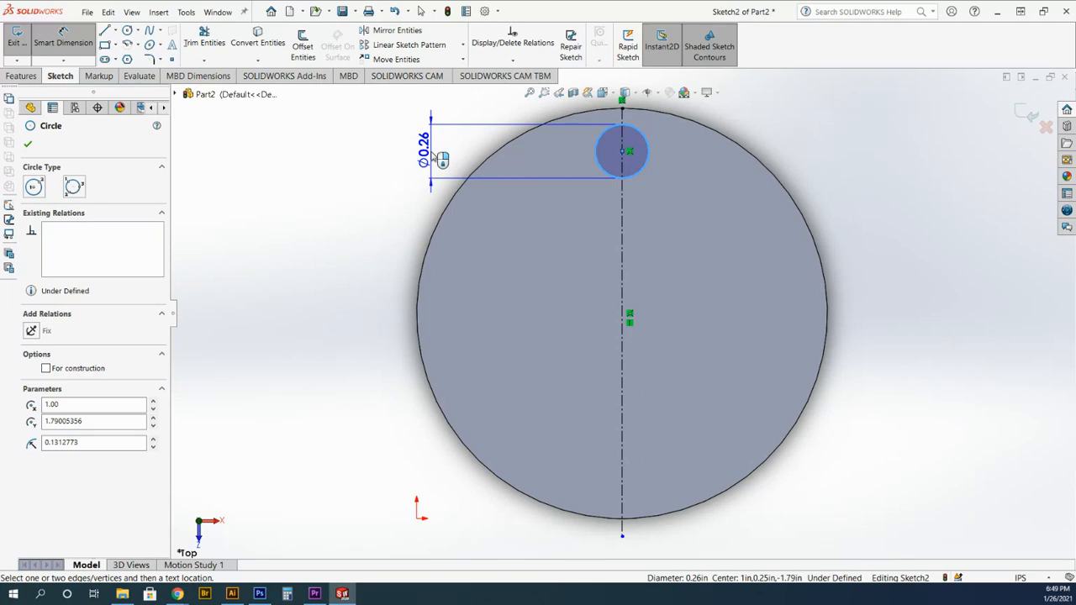
left_click(432, 153)
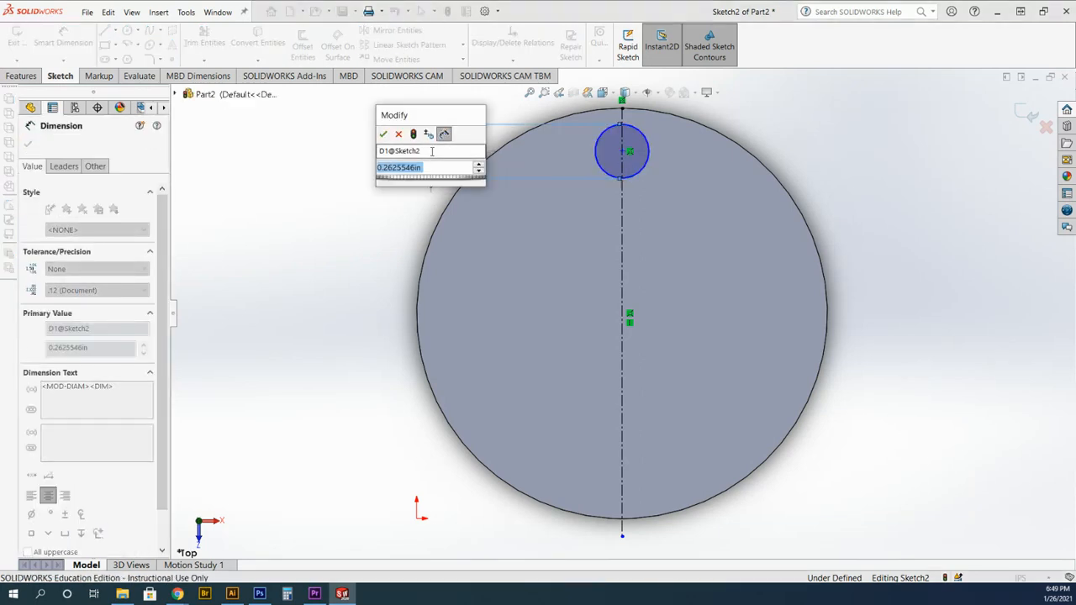
type(".25")
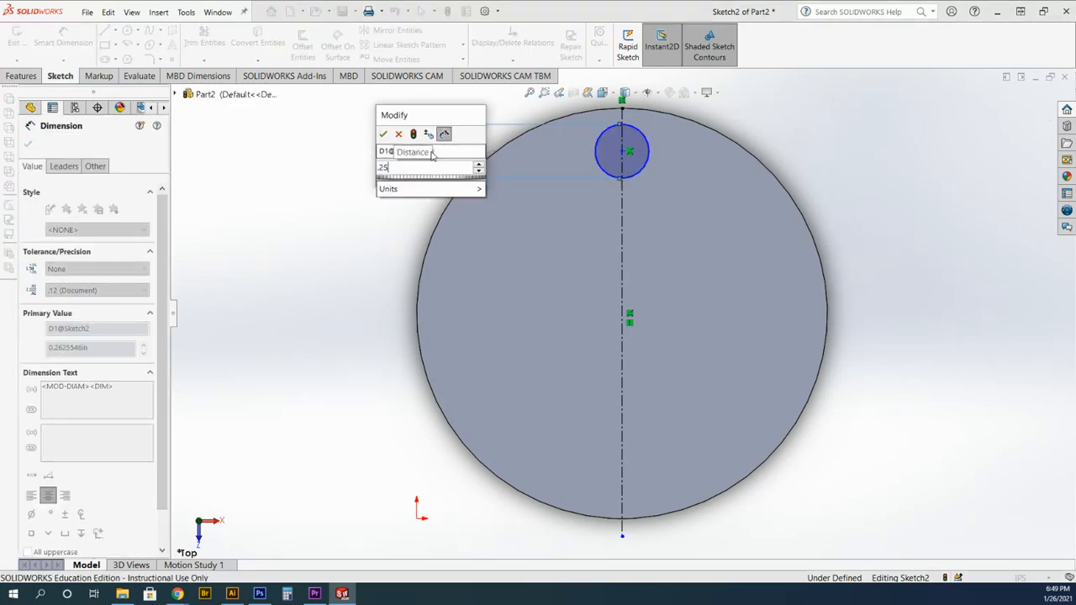
key("Return")
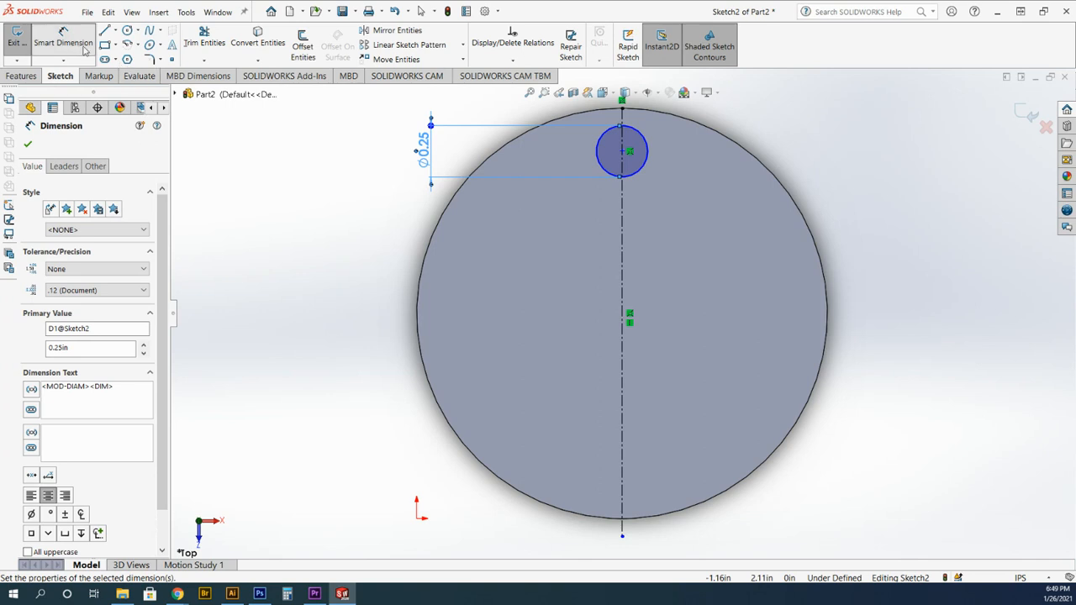
Step: Dimension the distance between the small circle's centre and the centerline's upper endpoint as 0.25 in
left_click(623, 154)
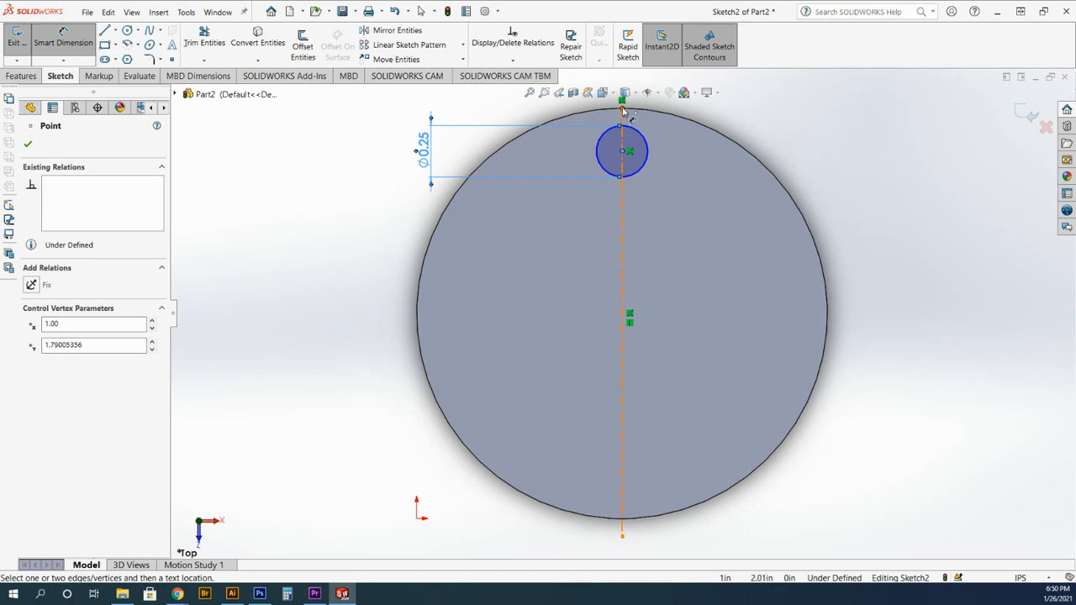
left_click(623, 110)
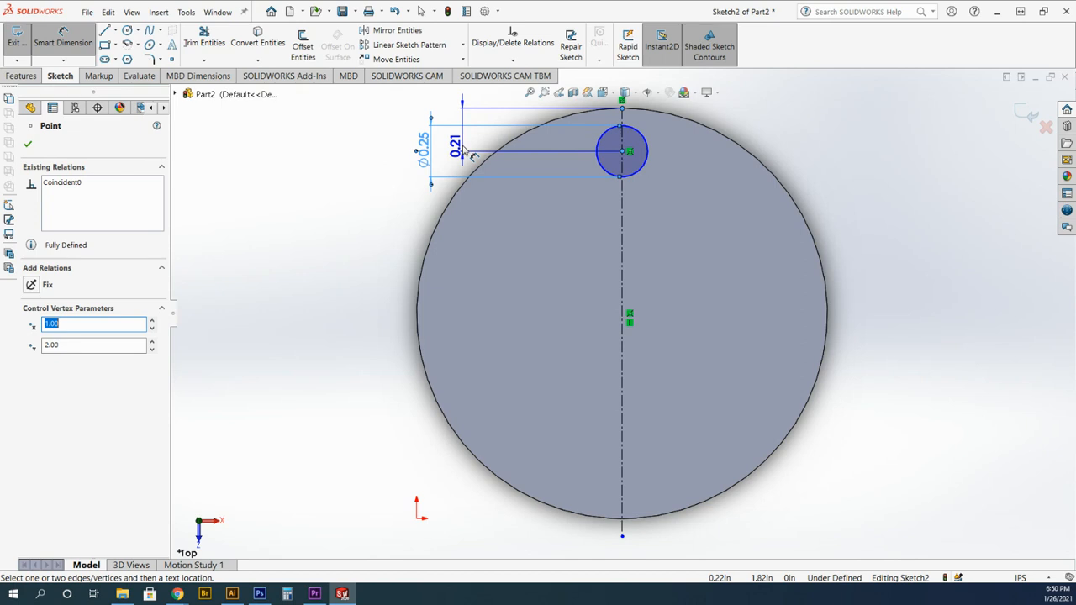
left_click(467, 151)
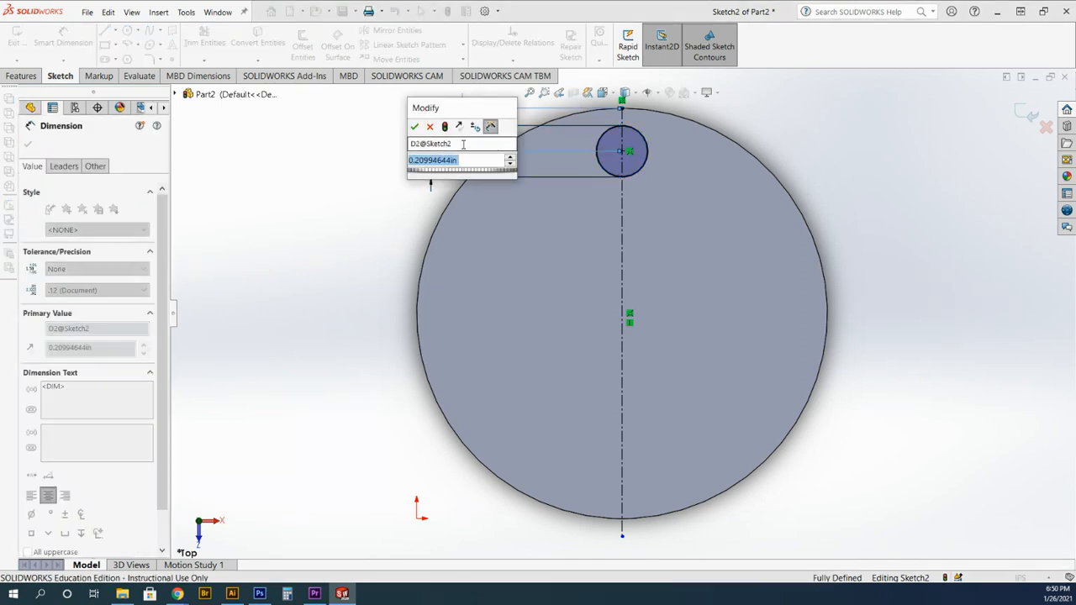
type("0.25")
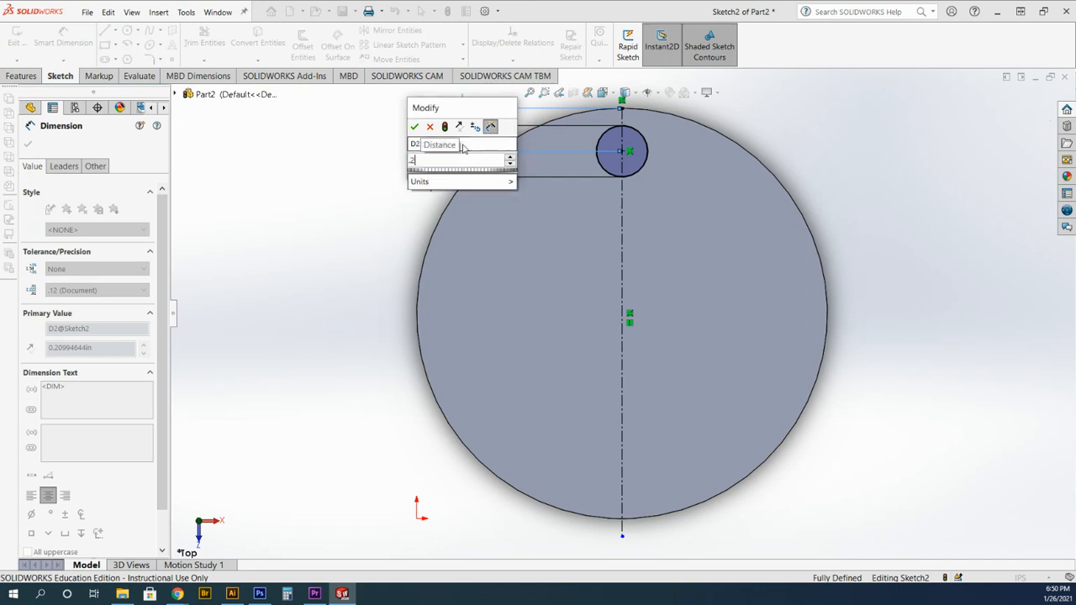
key("Return")
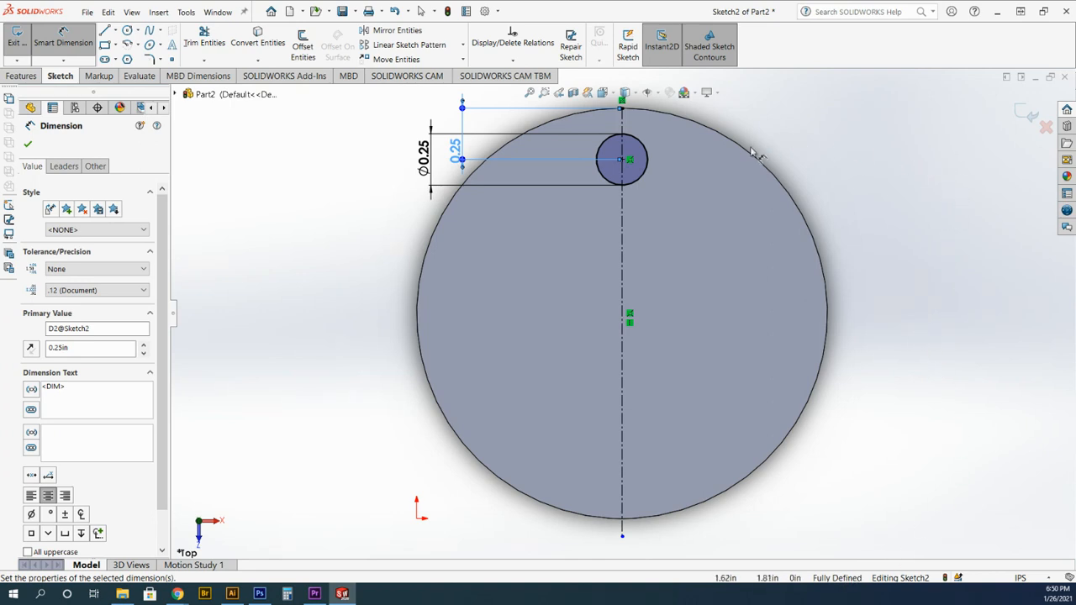
left_click(28, 146)
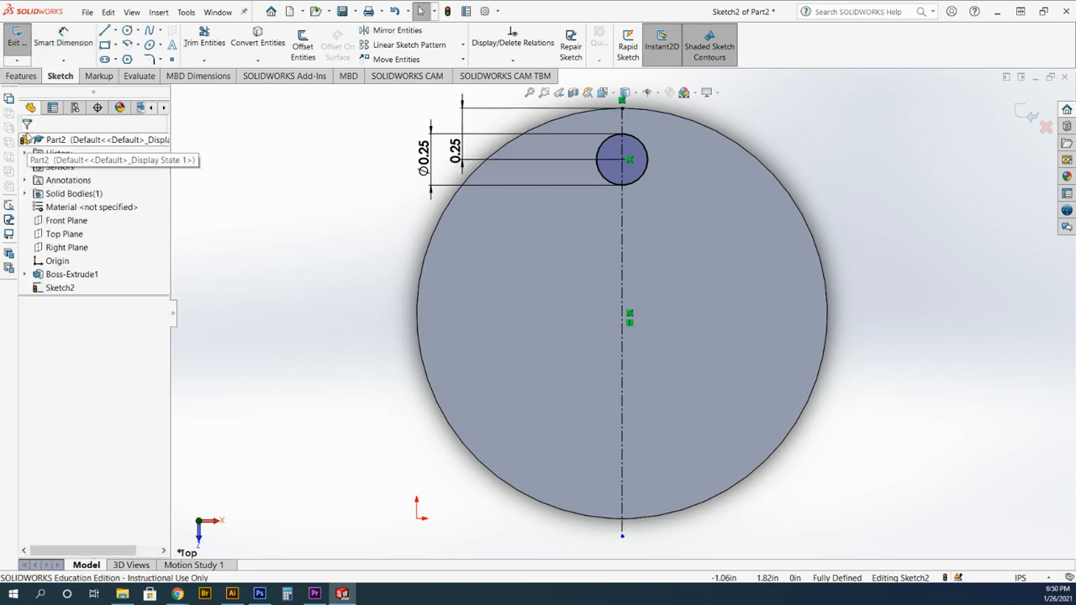
Step: Exit the sketch and cut the small circle through the whole disc with an Extruded Cut set to Through All
left_click(19, 38)
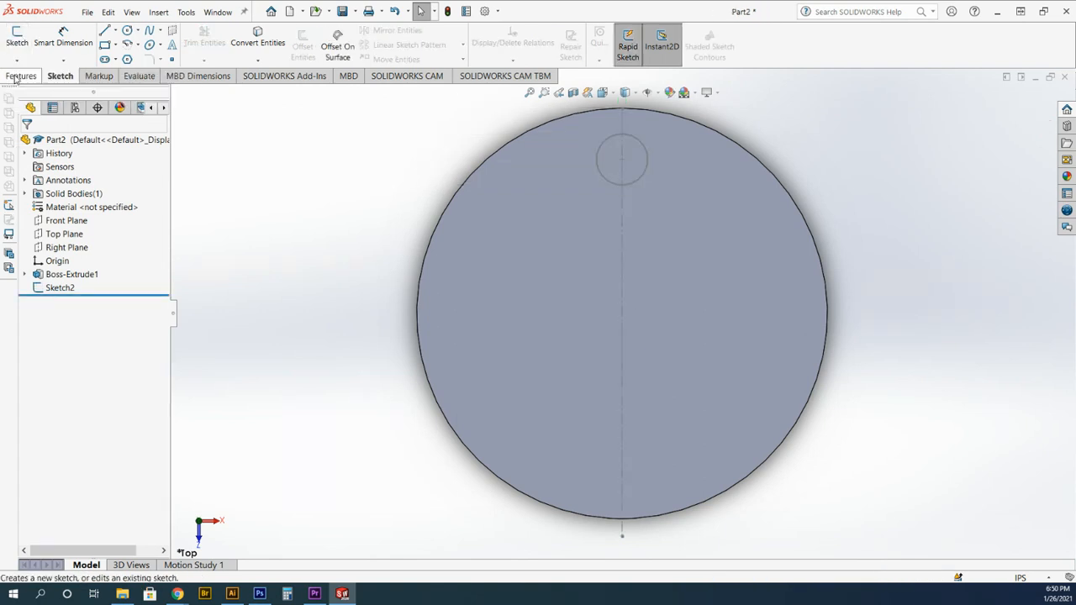
left_click(15, 77)
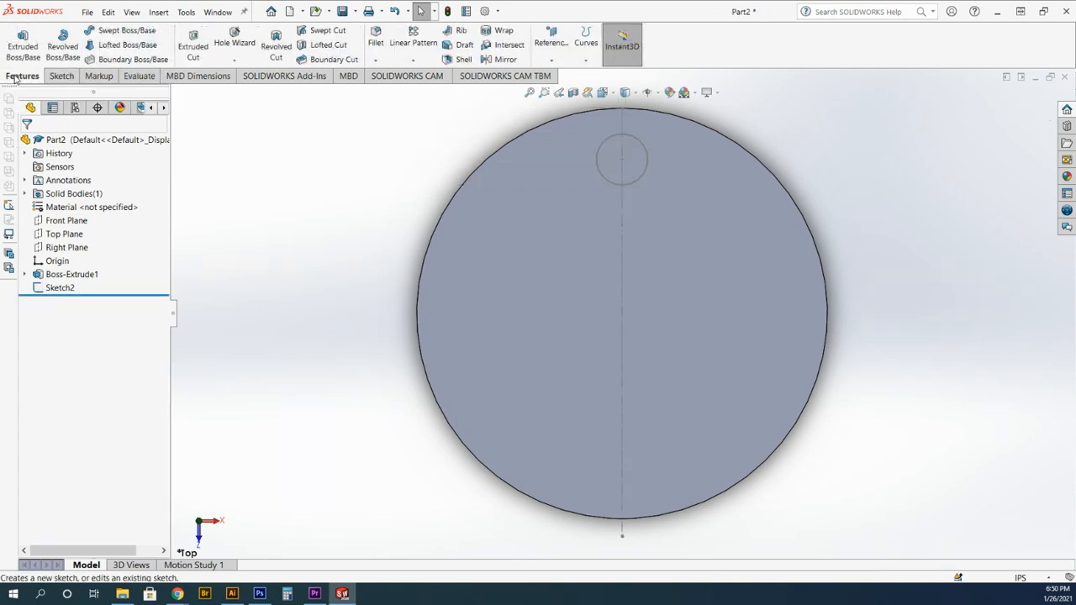
left_click(607, 183)
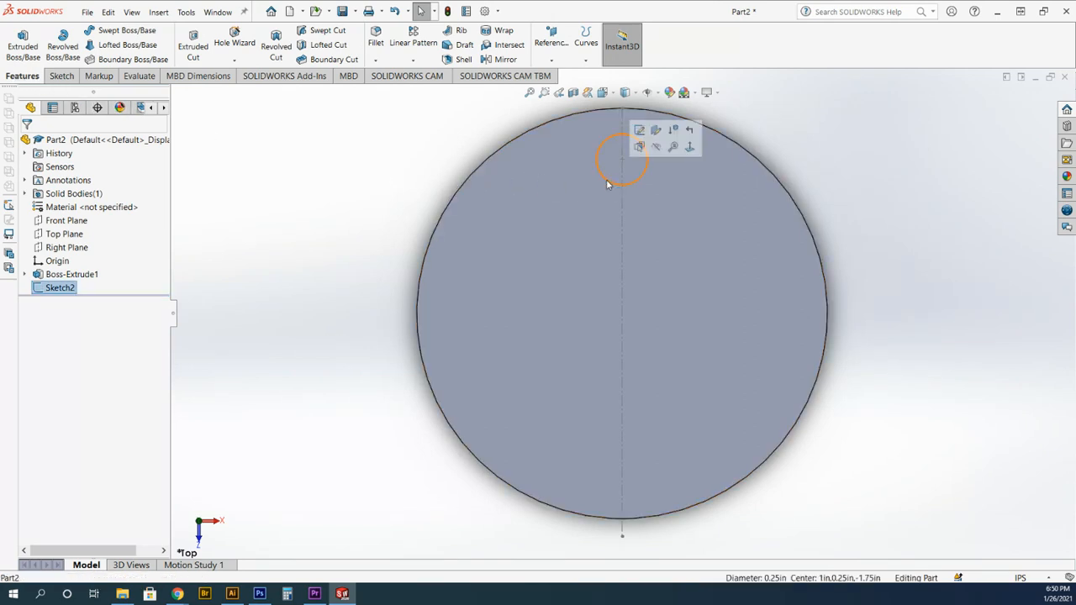
double_click(608, 183)
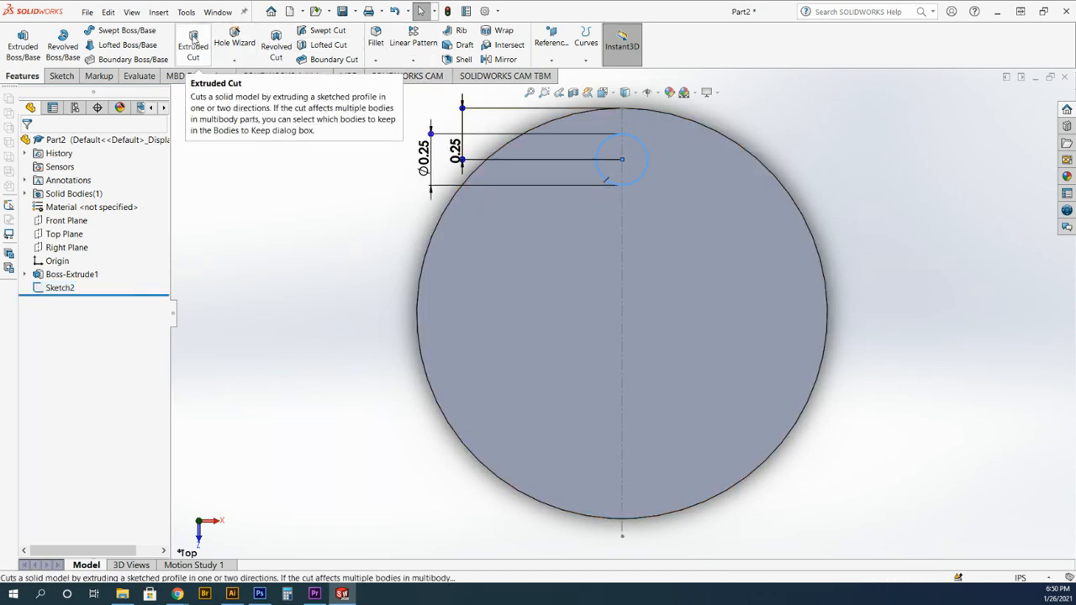
left_click(192, 39)
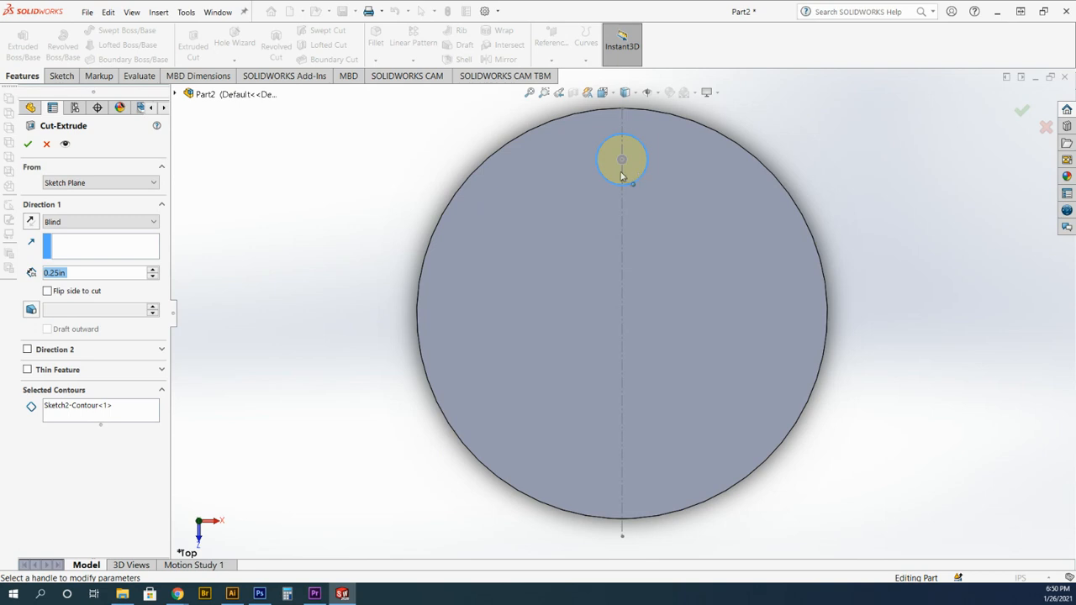
left_click(156, 223)
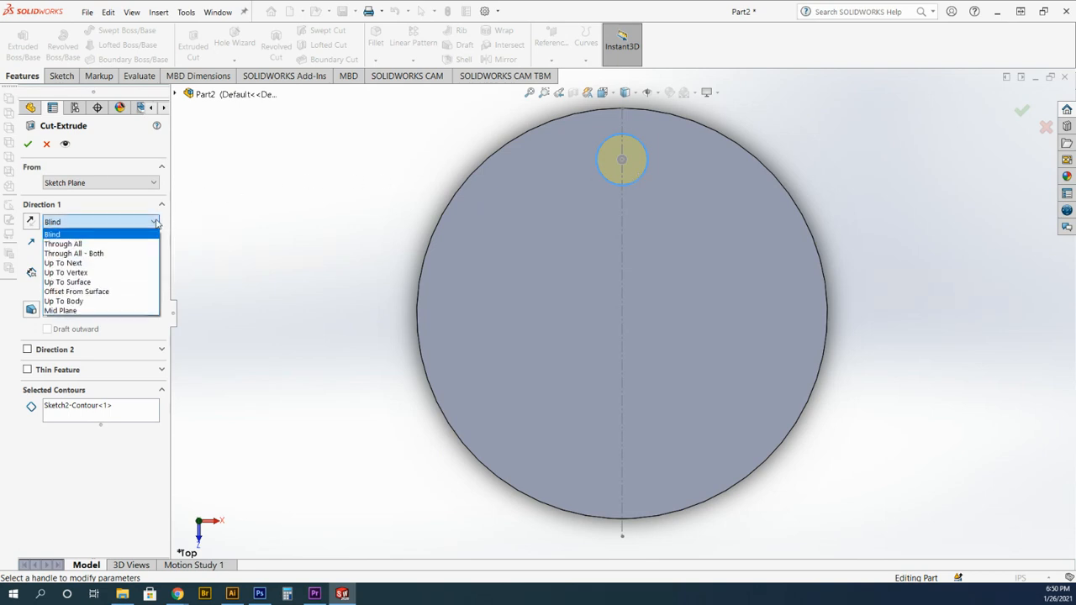
left_click(66, 244)
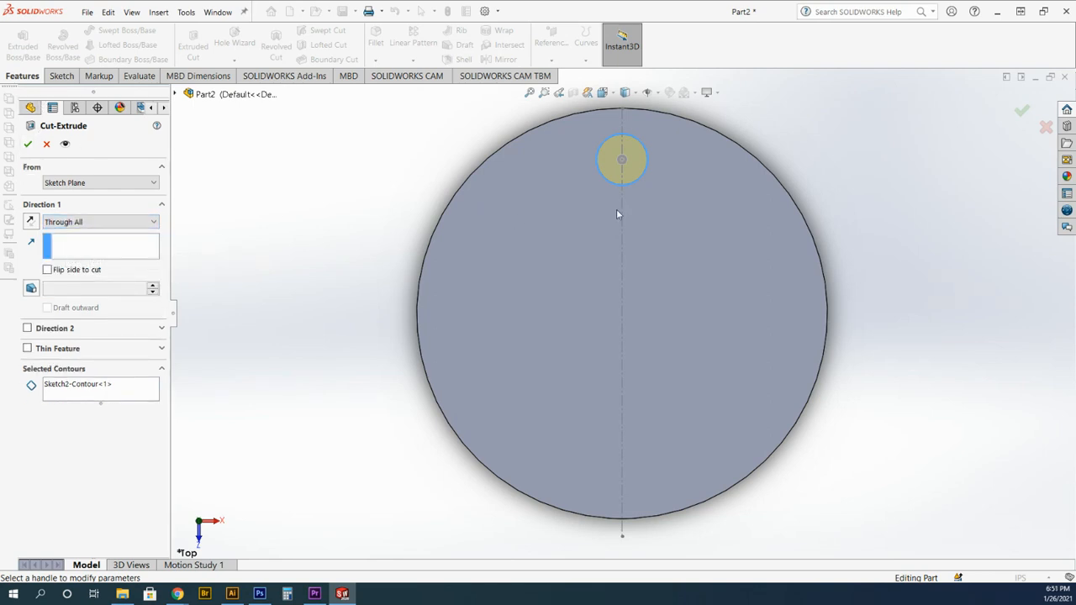
middle_click_drag(943, 238, 879, 249)
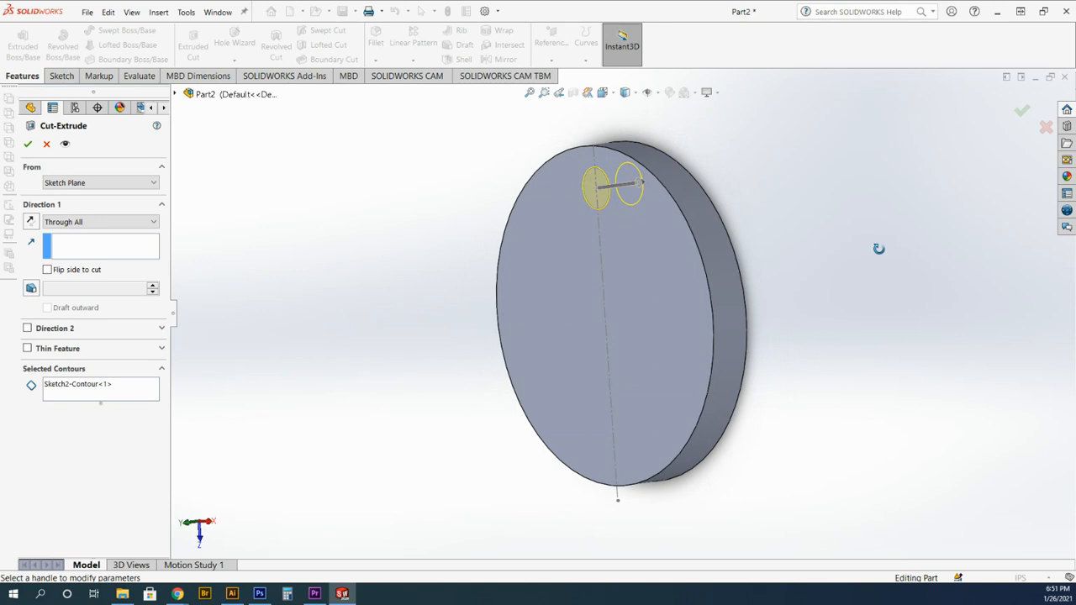
left_click(29, 144)
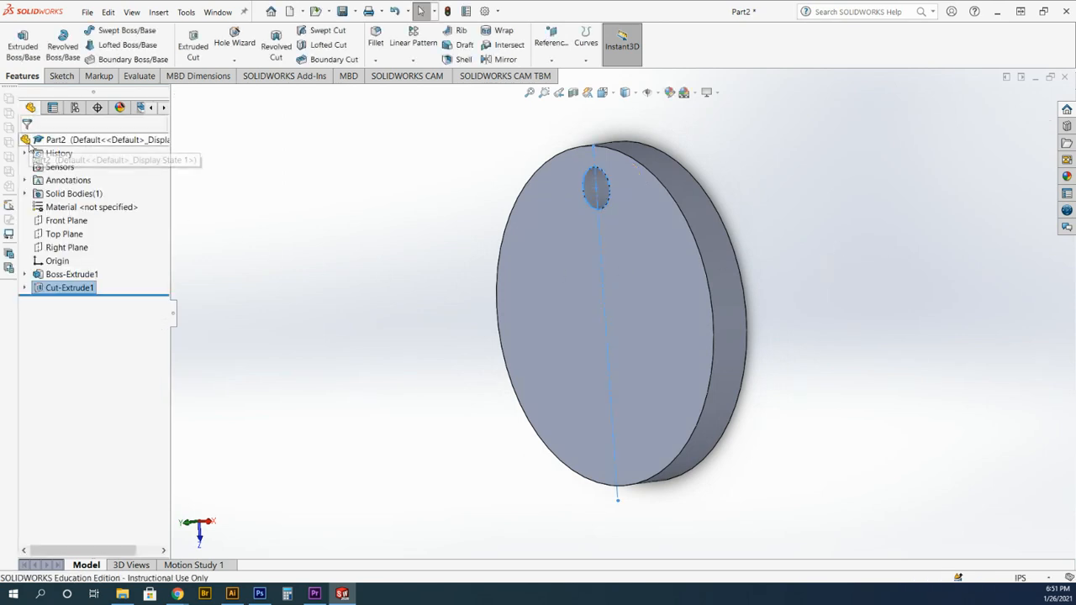
middle_click_drag(667, 303, 708, 302)
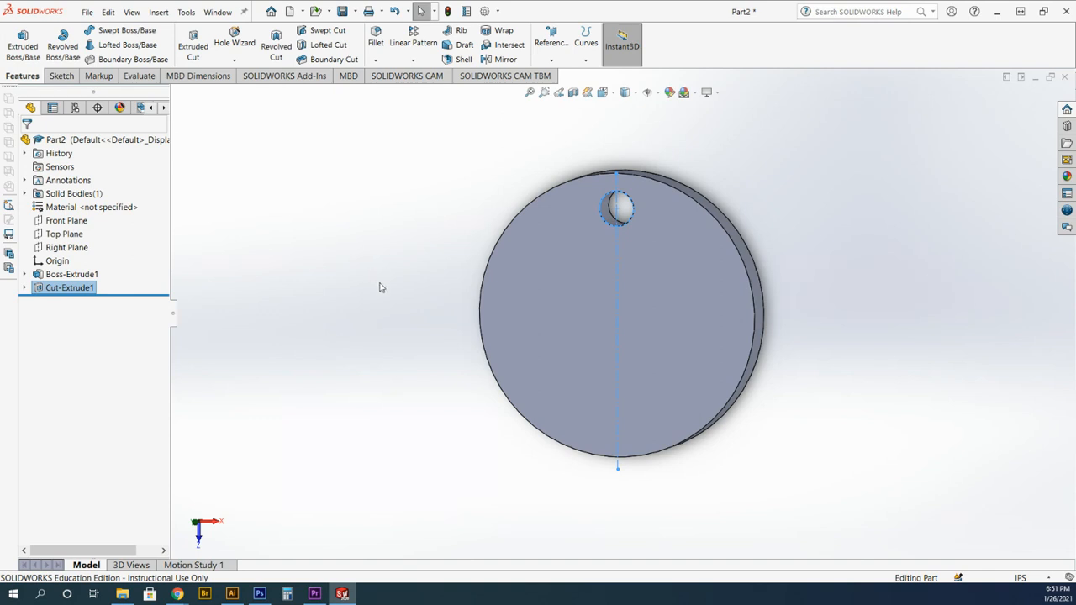
Step: Fillet the disc's top face, including its outer edge and the hole's edge, with a 0.05 in radius
left_click(614, 95)
left_click(621, 127)
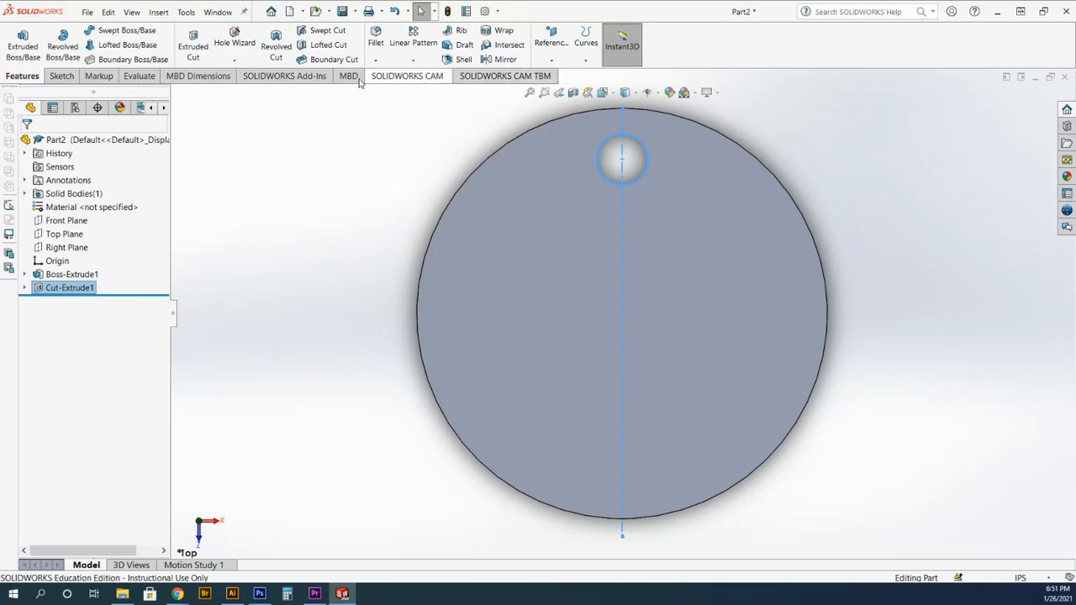
left_click(59, 76)
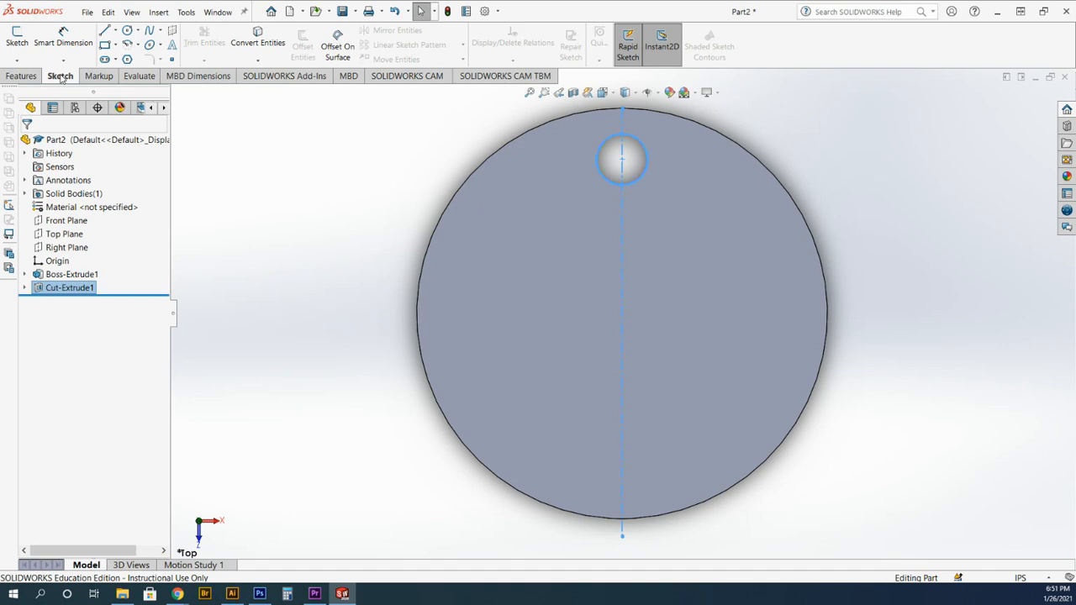
left_click(499, 311)
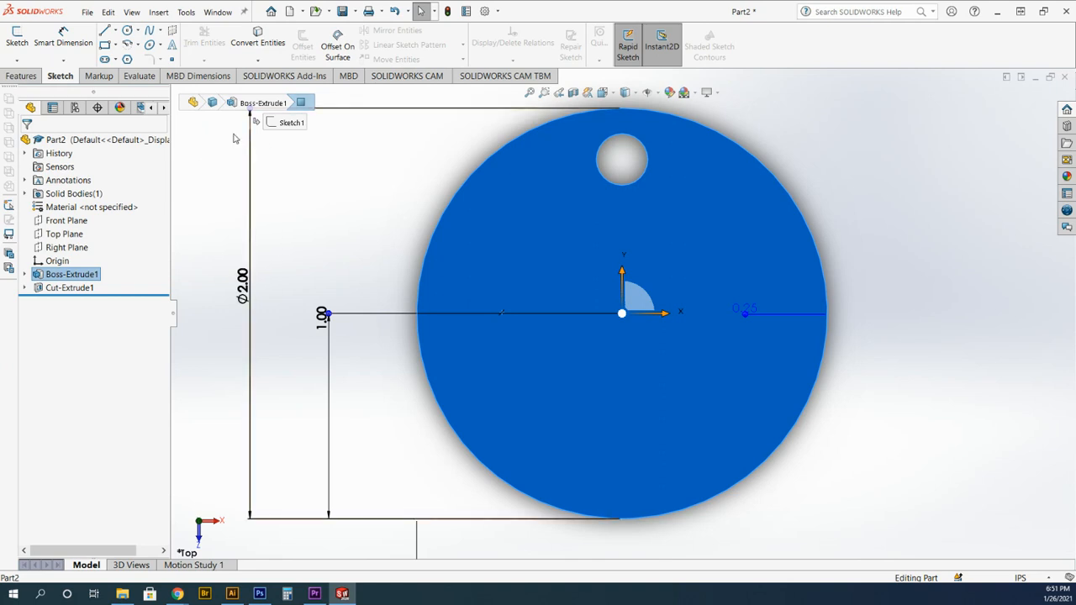
left_click(21, 77)
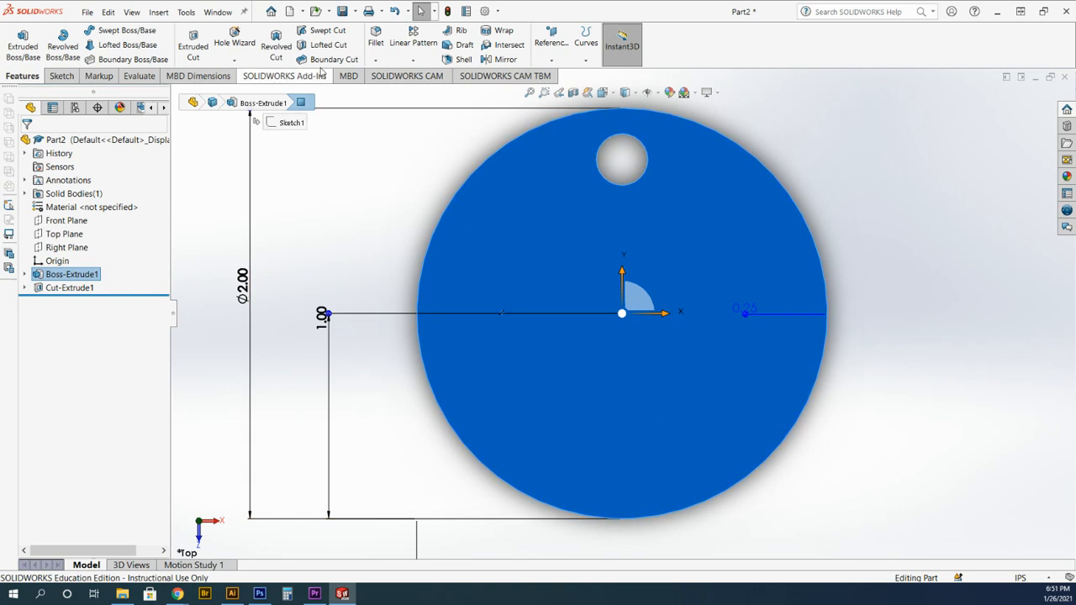
left_click(375, 61)
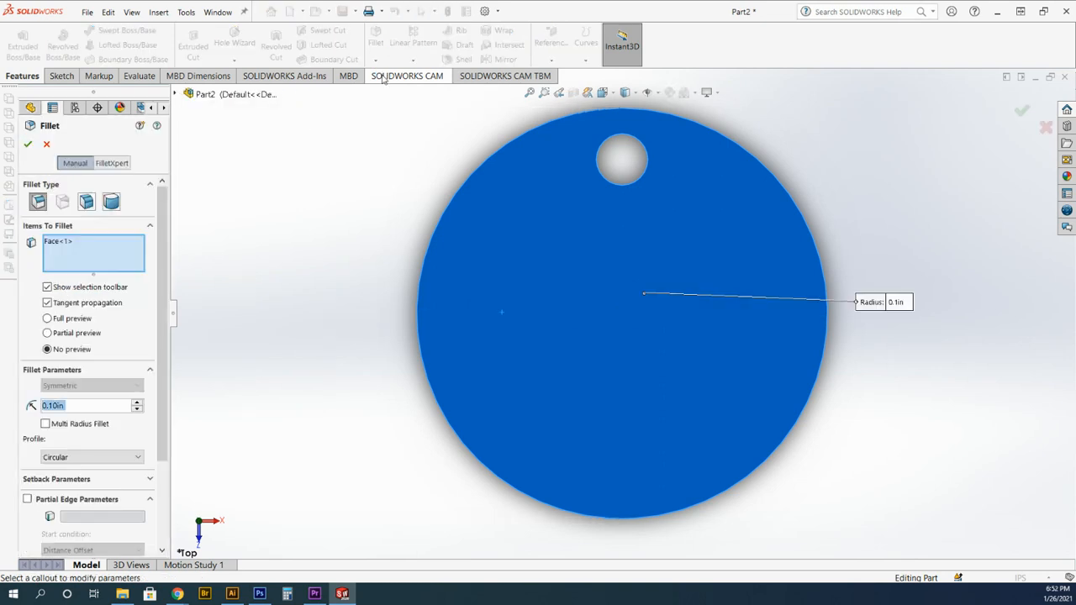
left_click(446, 210)
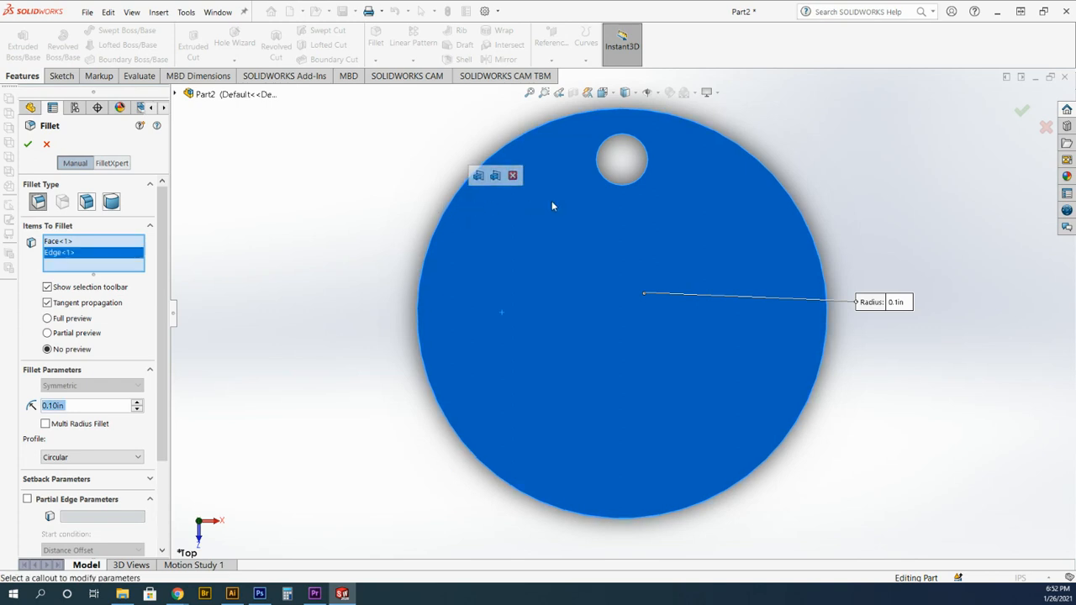
left_click(604, 182)
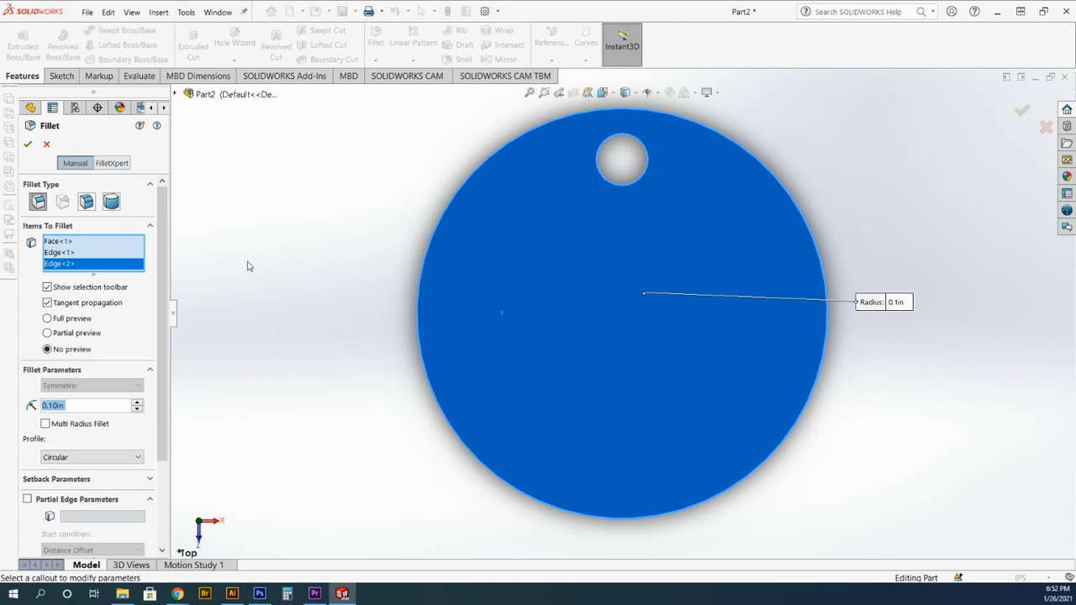
left_click(56, 407)
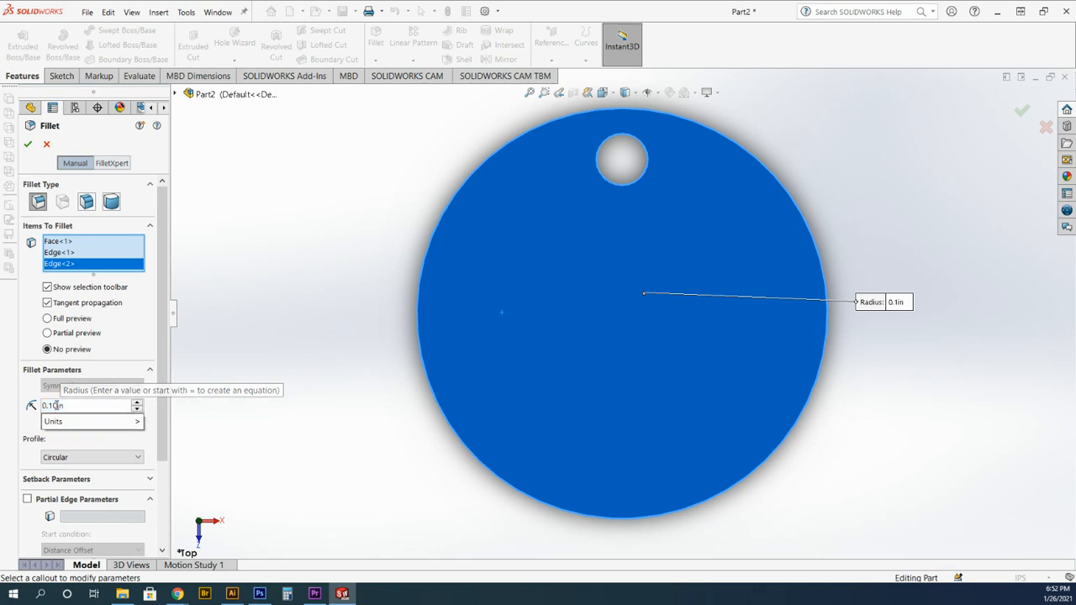
left_click_drag(50, 406, 37, 407)
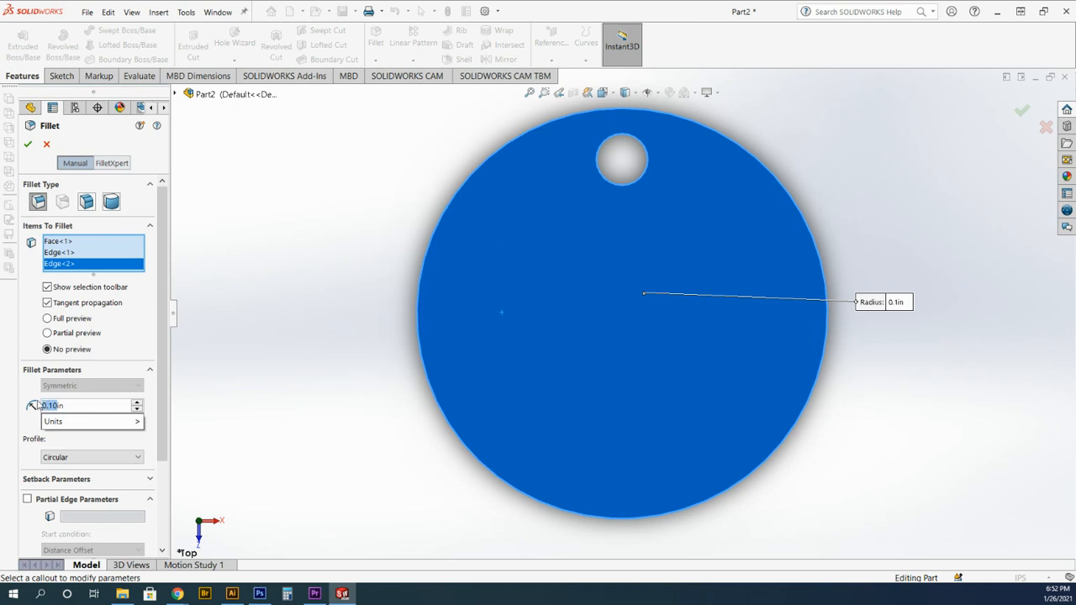
type(".05")
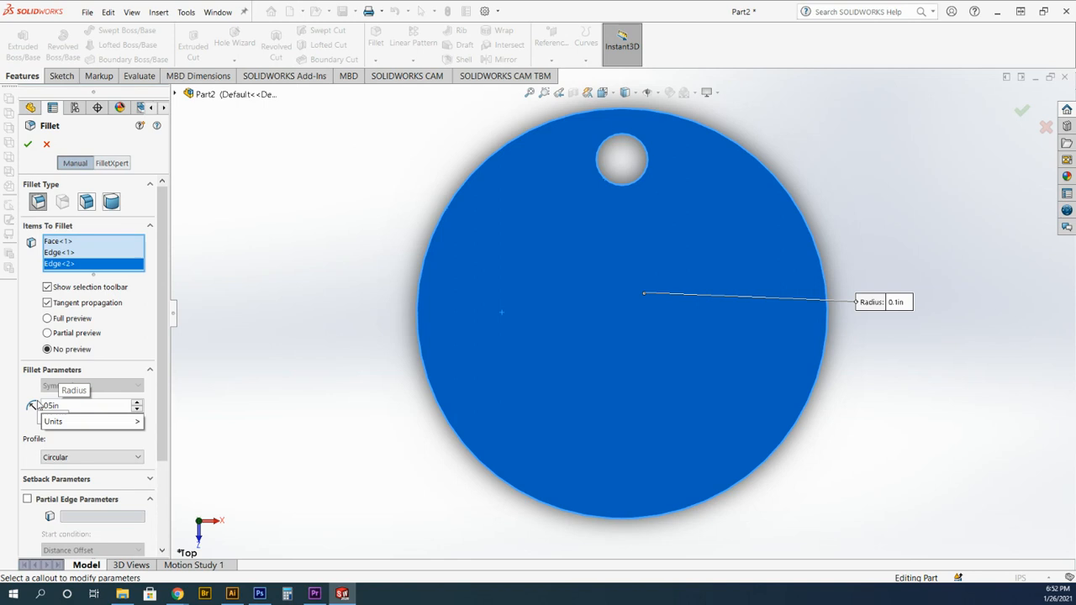
key("Return")
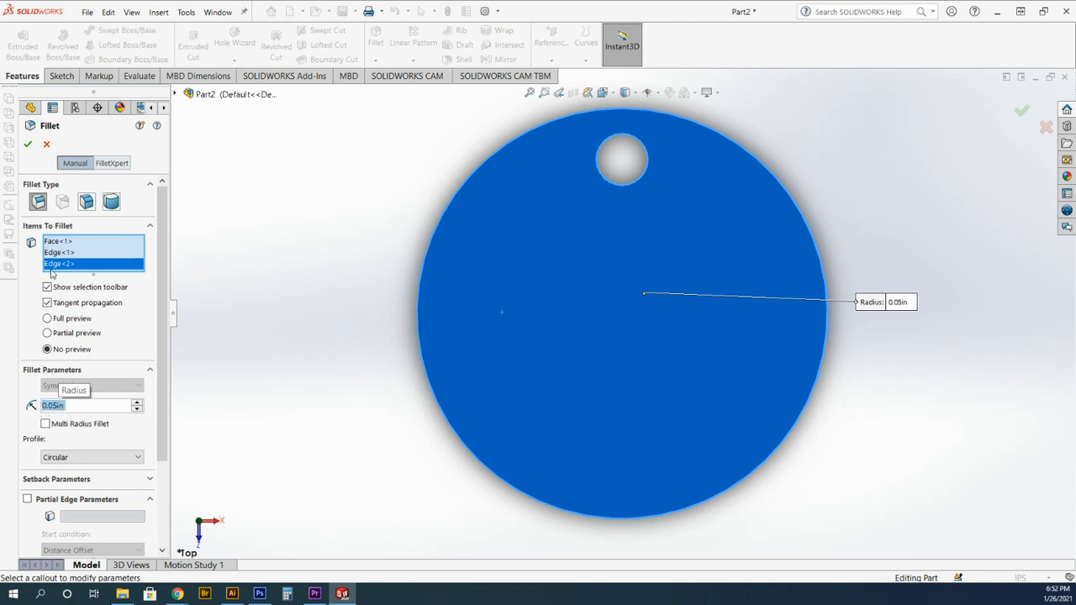
left_click(28, 146)
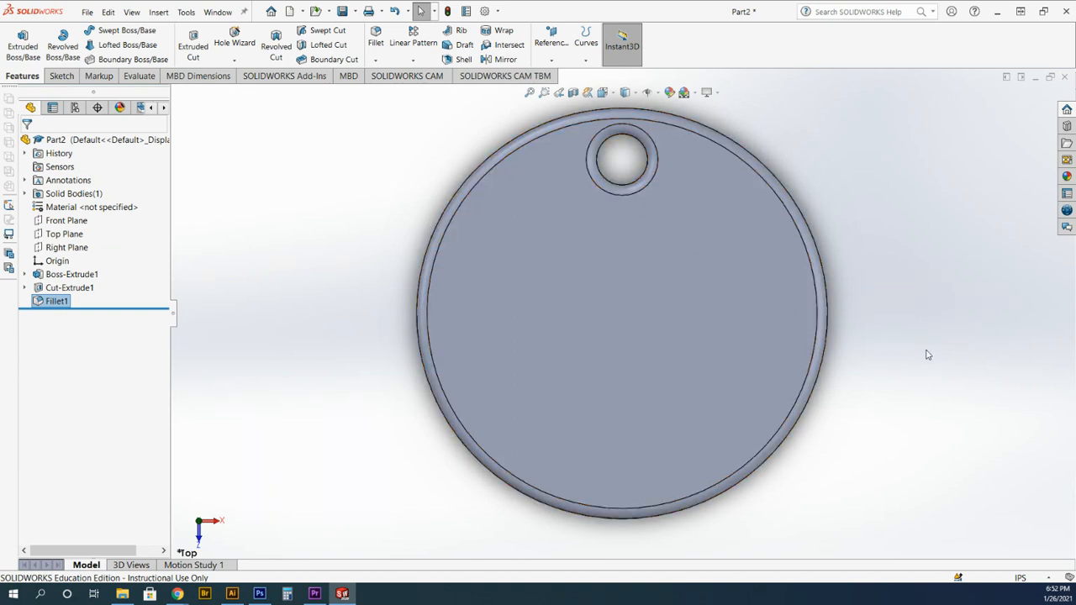
Step: Fillet the disc's bottom face, including its outer edge and the hole's edge, with a 0.05 in radius
left_click(614, 95)
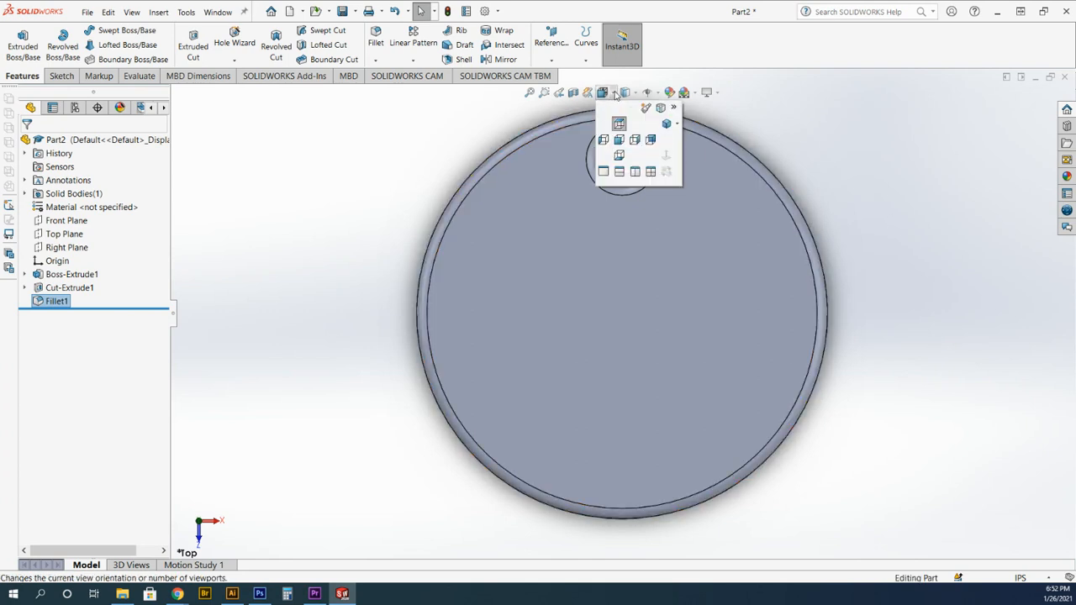
left_click(619, 158)
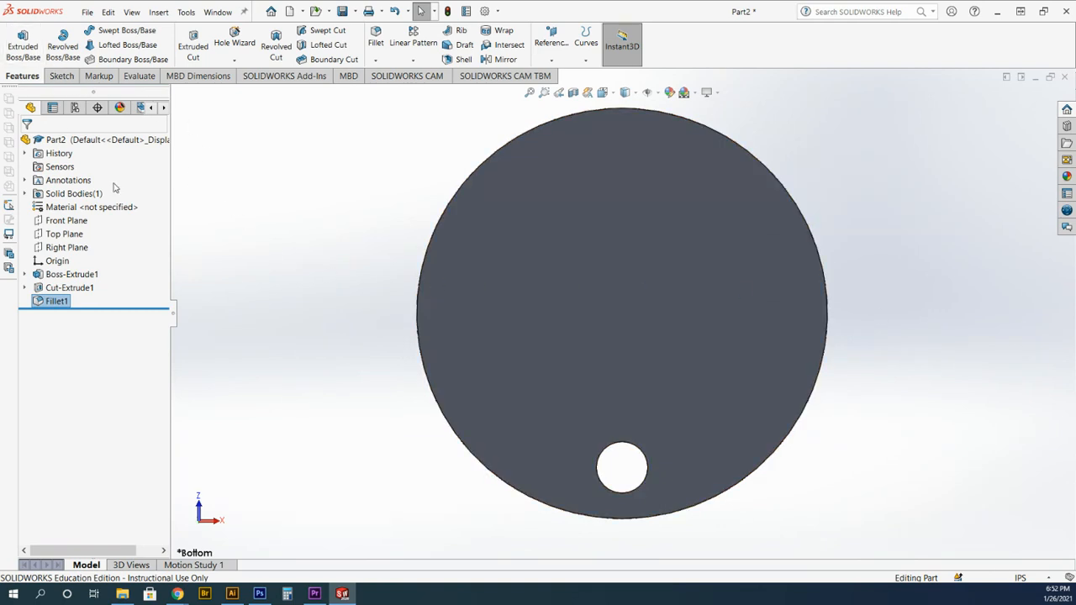
left_click(627, 301)
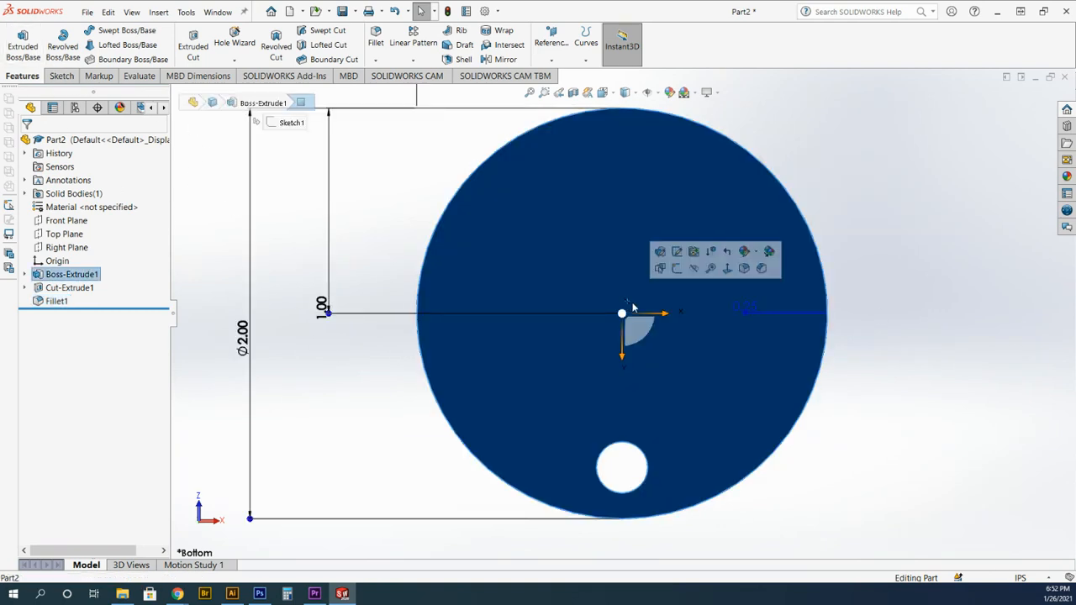
left_click(376, 36)
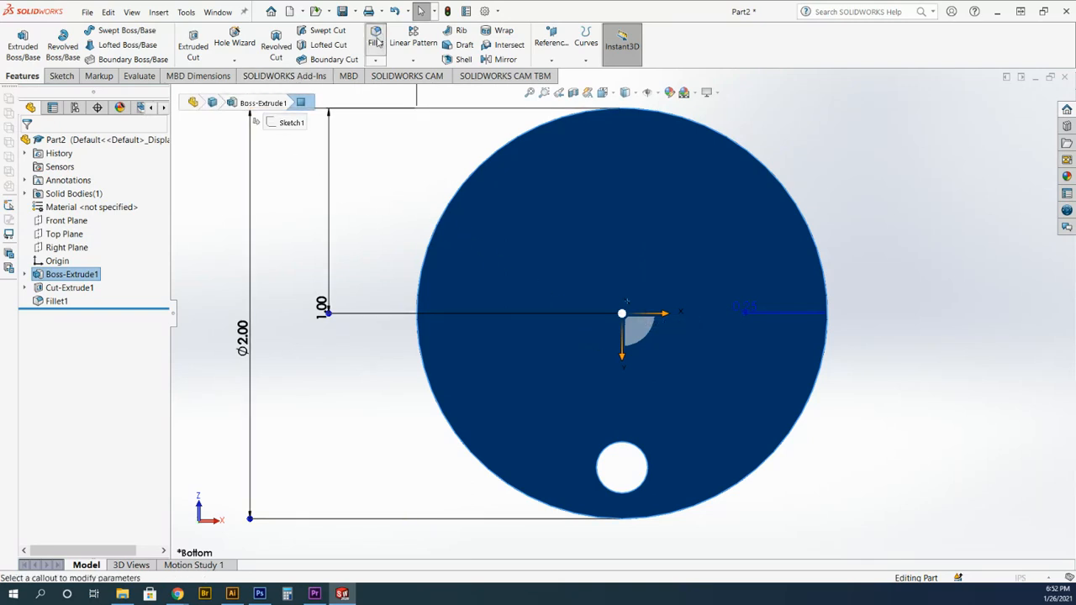
left_click(431, 388)
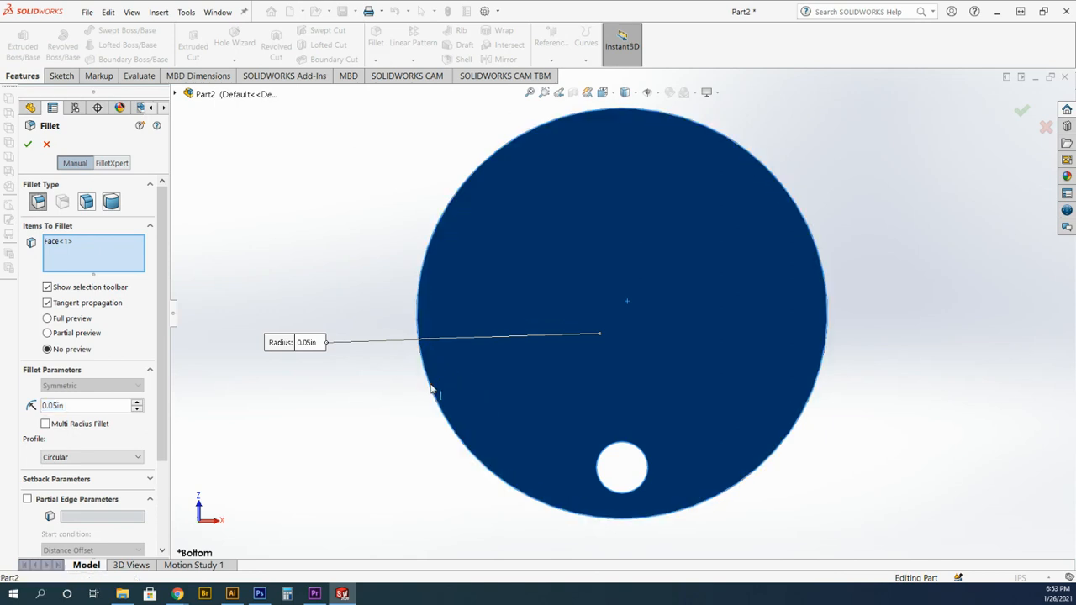
left_click(602, 453)
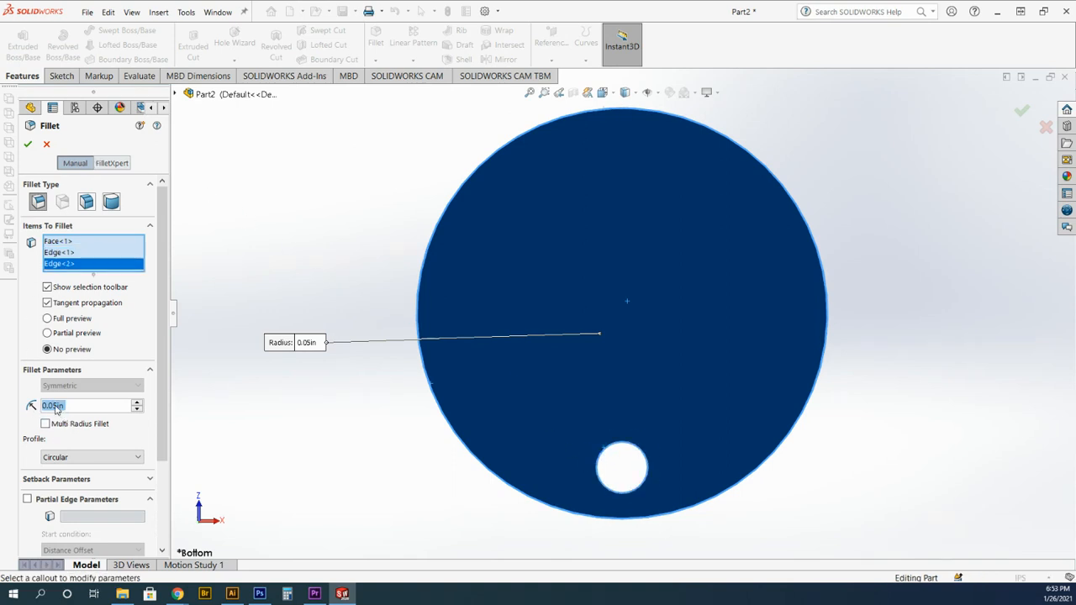
left_click(28, 145)
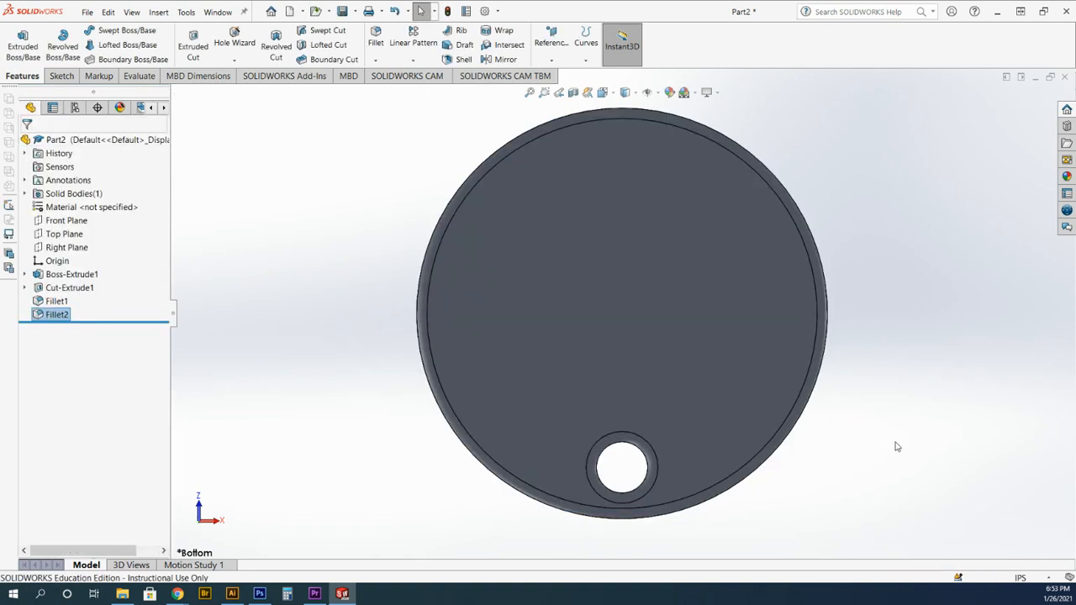
Step: Inspect the filleted rim and hole from an angle, and return the disc to the Top view
middle_click_drag(905, 447, 872, 443)
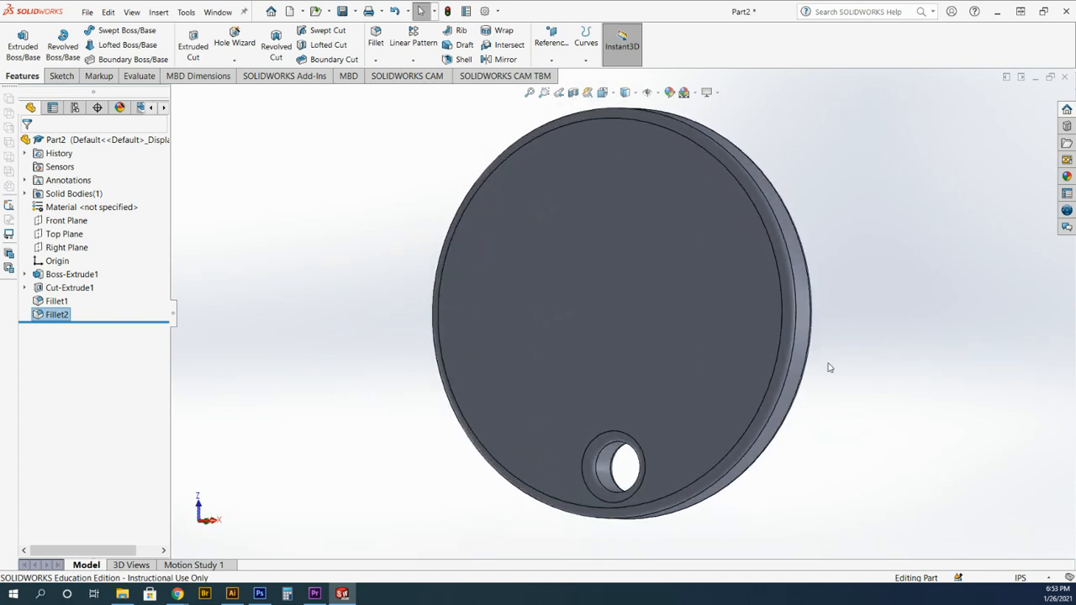
left_click(615, 94)
left_click(619, 124)
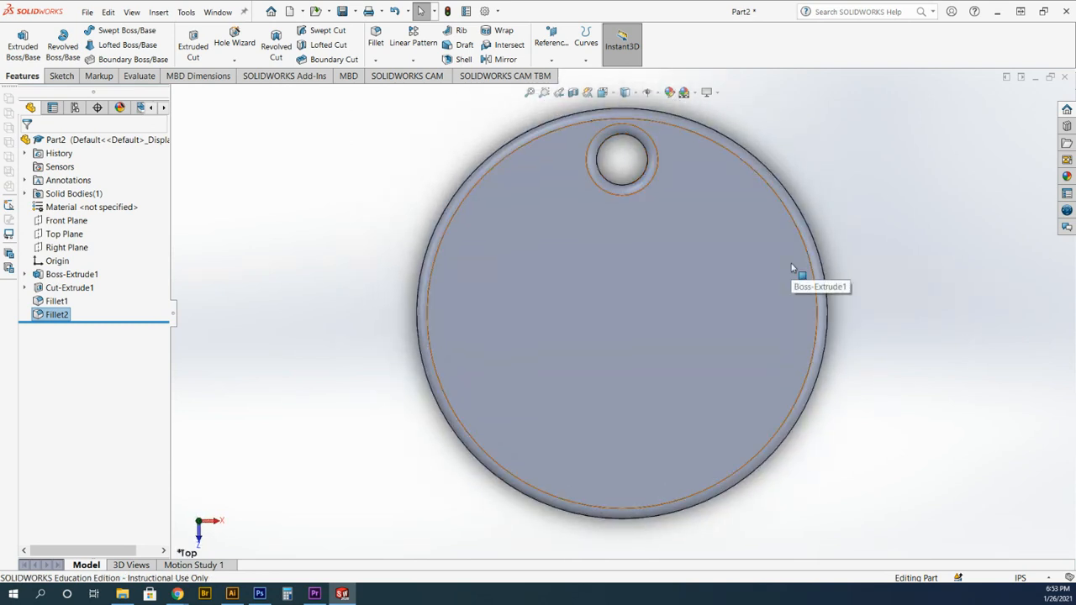